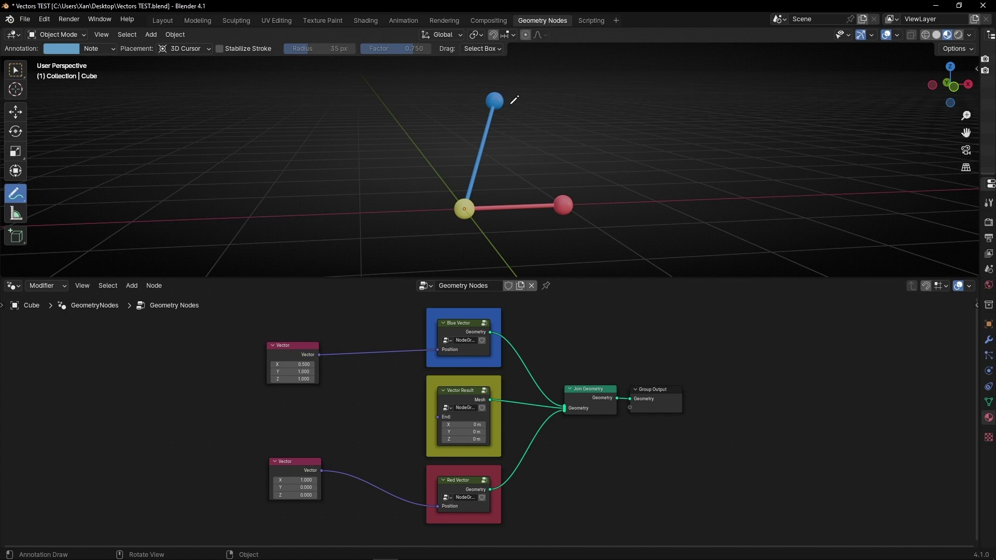
Set the Vector Result node's End to X 1.2 m and Y 1.7 m.
{"action": "middle_click_drag", "start_coordinate": [514, 100], "coordinate": [474, 96]}
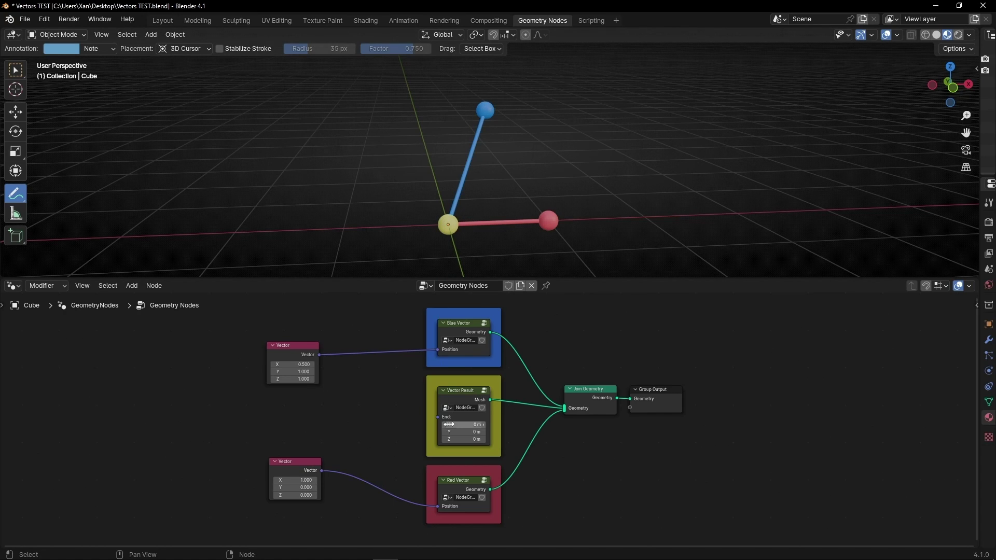
{"action": "left_click_drag", "start_coordinate": [458, 426], "coordinate": [477, 416]}
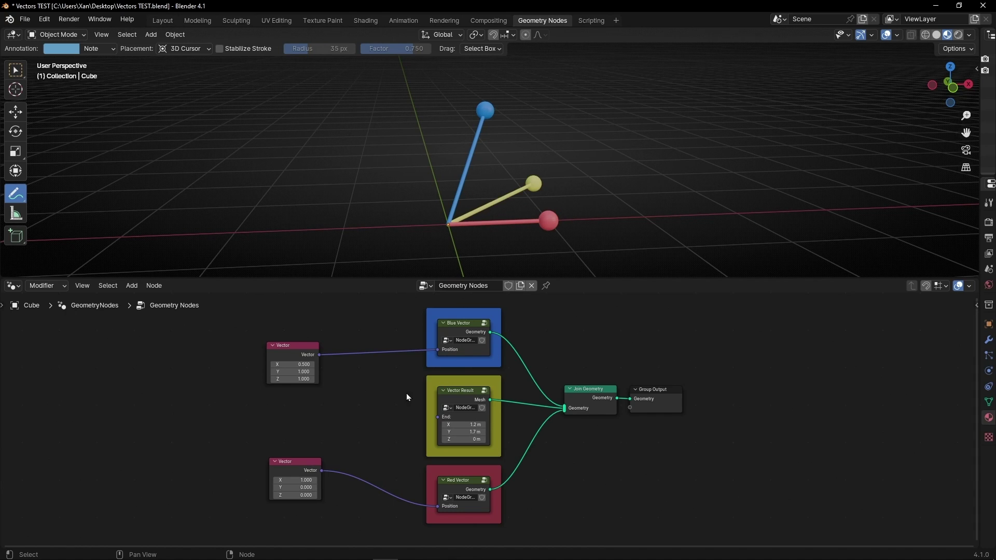
Open the Blue Vector node group and disconnect the Curve to Mesh output from Join Geometry.
{"action": "left_click", "coordinate": [465, 326]}
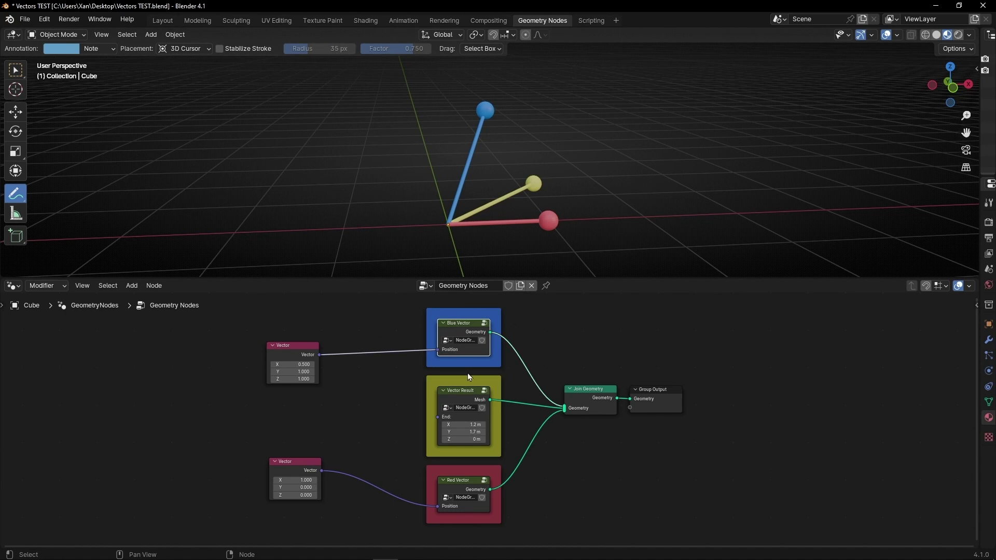
{"action": "key", "text": "Tab"}
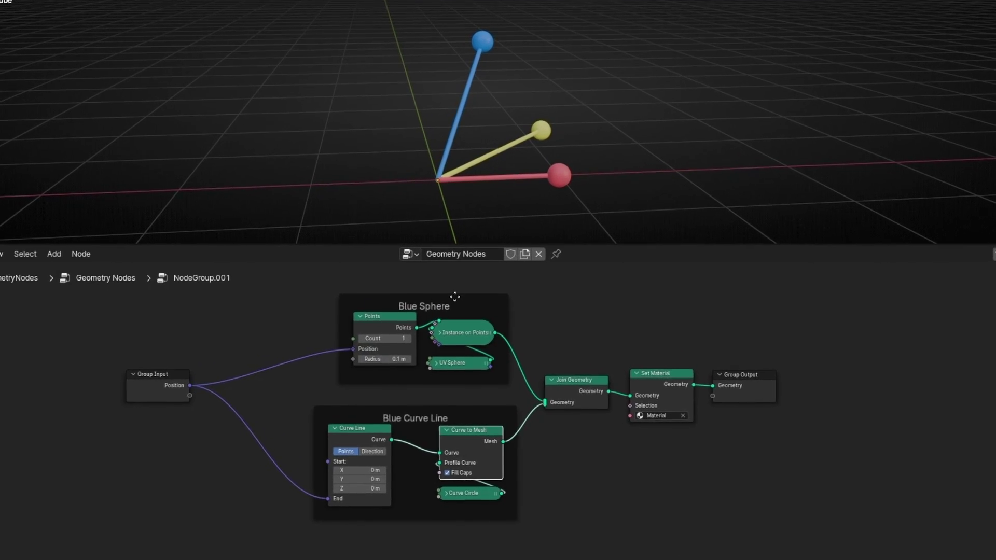
{"action": "right_click_drag", "start_coordinate": [523, 408], "coordinate": [542, 442], "text": "ctrl"}
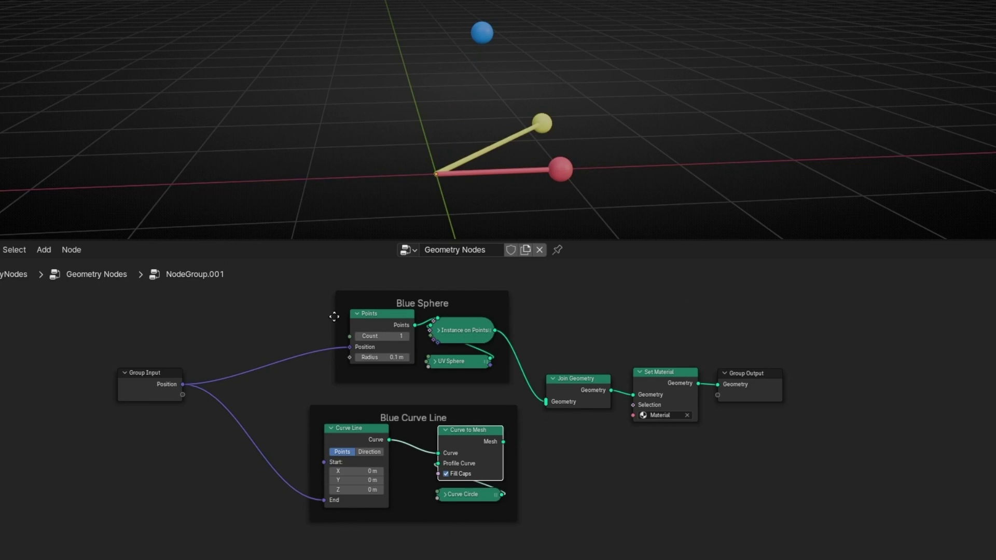
Try unlinking the Points node's Position, undo it, and reconnect the Curve to Mesh output to Join Geometry.
{"action": "right_click_drag", "start_coordinate": [288, 370], "coordinate": [289, 371], "text": "ctrl"}
{"action": "mouse_move", "coordinate": [381, 366]}
{"action": "left_mouse_down"}
{"action": "mouse_move", "coordinate": [415, 366]}
{"action": "mouse_move", "coordinate": [393, 365]}
{"action": "left_mouse_up"}
{"action": "key", "text": "BackSpace"}
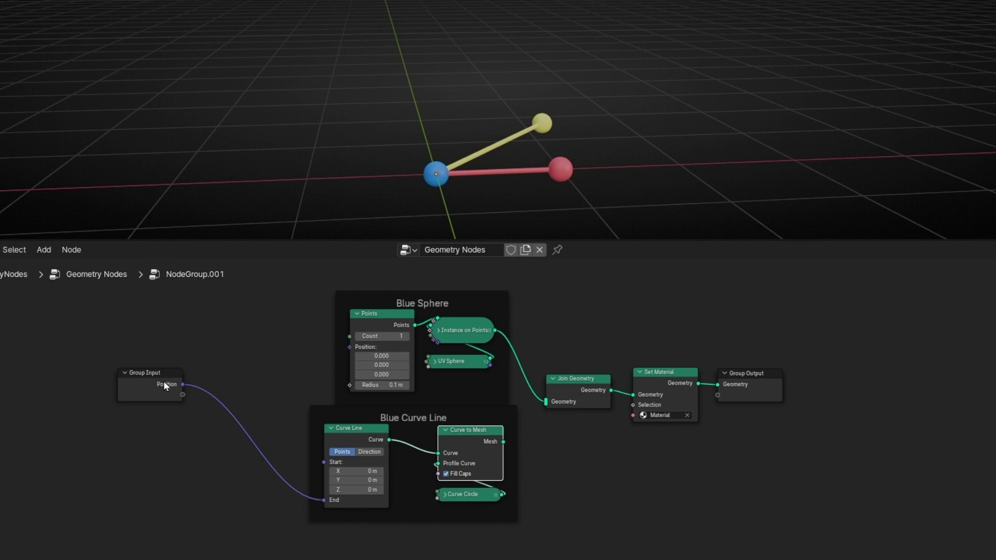
{"action": "key", "text": "ctrl+z"}
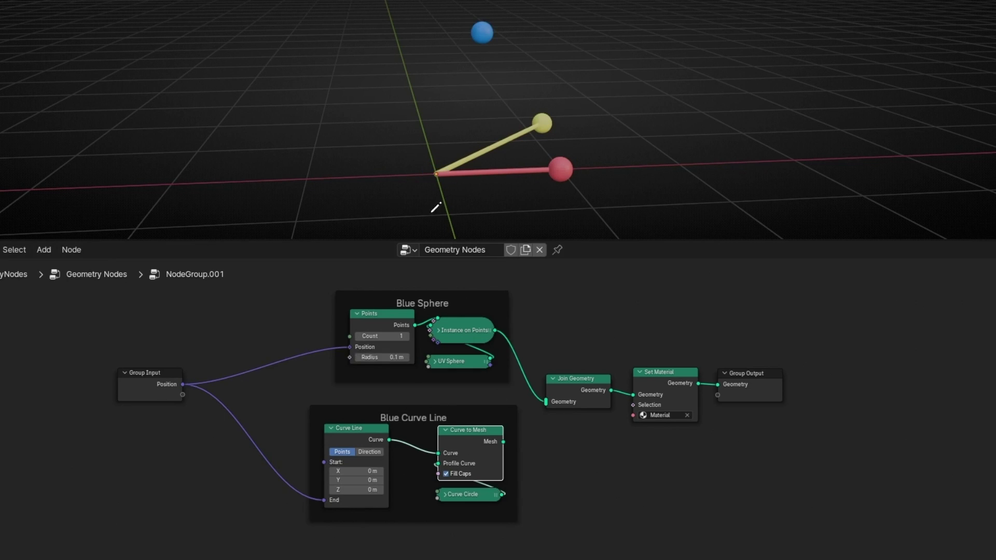
{"action": "left_click_drag", "start_coordinate": [502, 442], "coordinate": [546, 402]}
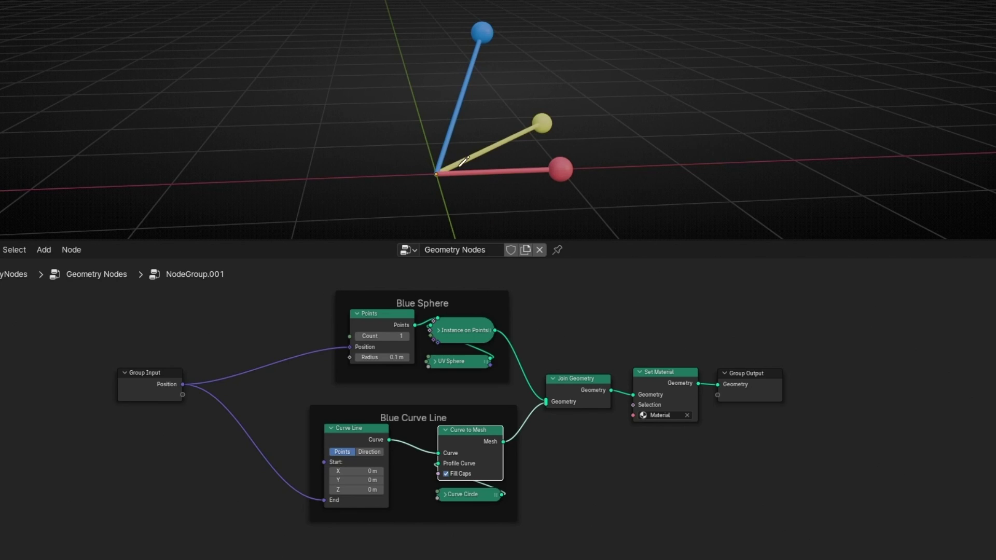
Sketch annotation marks over the vector lines and spheres in the viewport, and erase them.
{"action": "mouse_move", "coordinate": [450, 110]}
{"action": "left_mouse_down"}
{"action": "mouse_move", "coordinate": [469, 122]}
{"action": "mouse_move", "coordinate": [452, 114]}
{"action": "left_mouse_up"}
{"action": "mouse_move", "coordinate": [488, 147]}
{"action": "left_mouse_down"}
{"action": "mouse_move", "coordinate": [481, 174]}
{"action": "mouse_move", "coordinate": [439, 172]}
{"action": "mouse_move", "coordinate": [487, 171]}
{"action": "mouse_move", "coordinate": [415, 134]}
{"action": "mouse_move", "coordinate": [421, 140]}
{"action": "left_mouse_up"}
{"action": "left_click_drag", "start_coordinate": [486, 14], "coordinate": [496, 19]}
{"action": "left_click_drag", "start_coordinate": [576, 156], "coordinate": [560, 152]}
{"action": "left_click", "coordinate": [554, 170]}
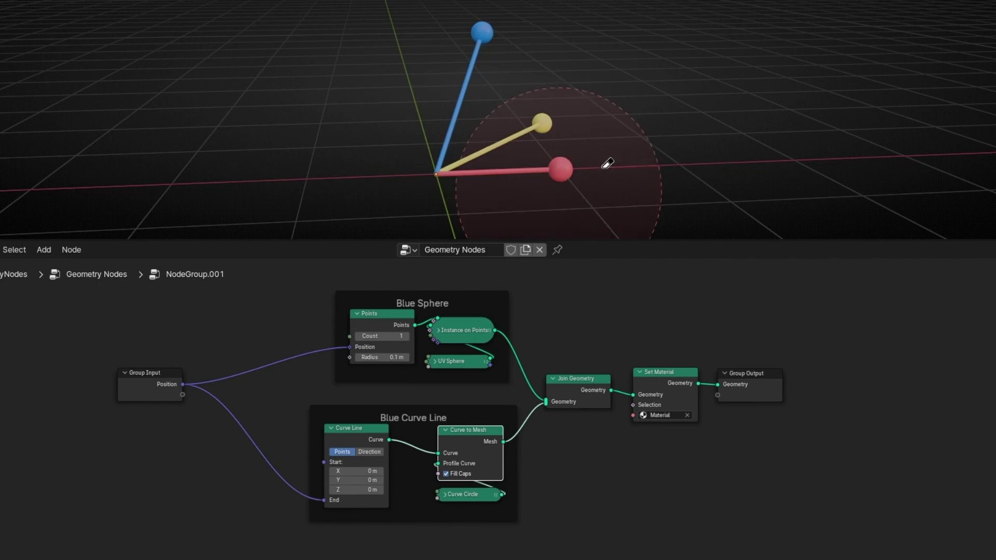
Leave the Blue Vector group, look inside the Vector Result and Red Vector groups, and return to the main node tree.
{"action": "key", "text": "Tab"}
{"action": "left_click", "coordinate": [479, 379]}
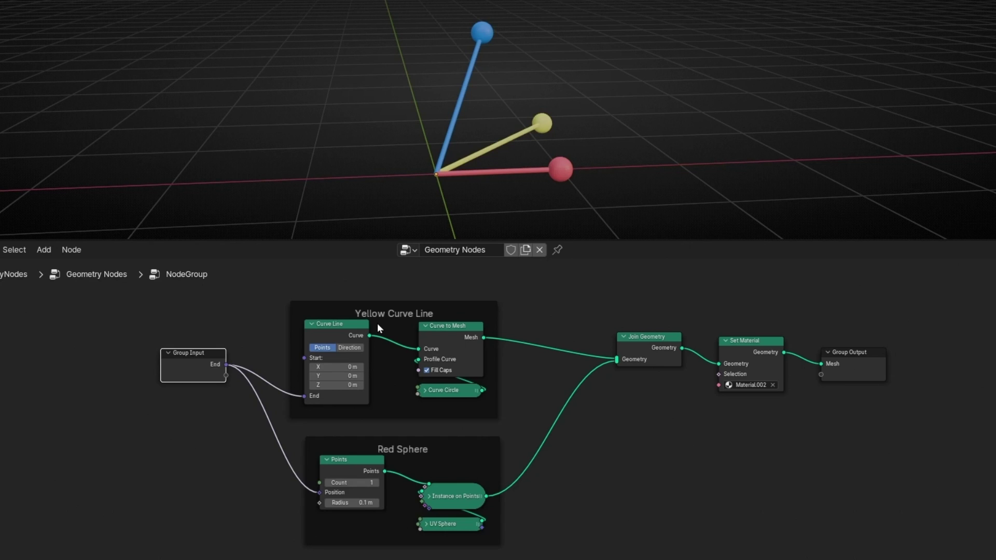
{"action": "key", "text": "ctrl+Tab"}
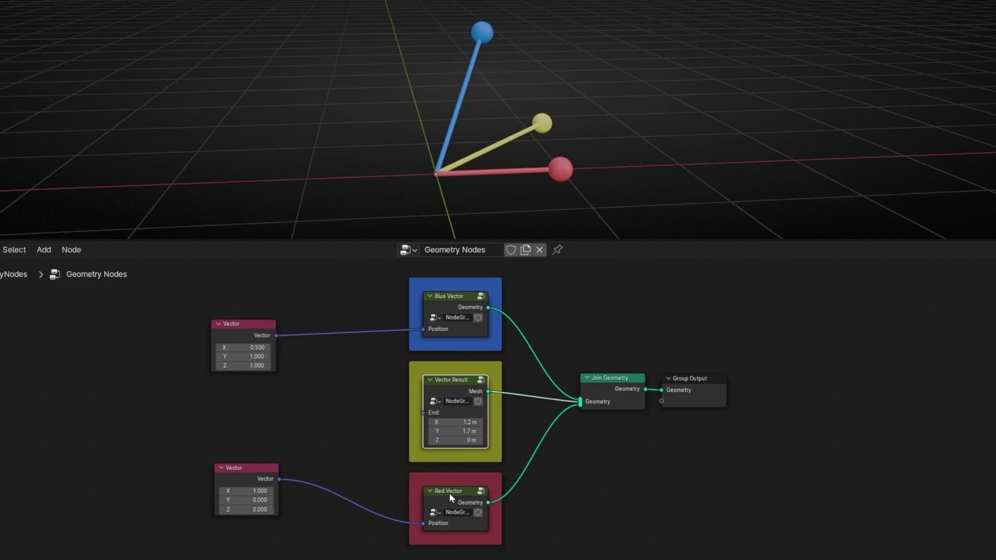
{"action": "left_click", "coordinate": [449, 493]}
{"action": "key", "text": "Tab"}
{"action": "key", "text": "ctrl+Tab"}
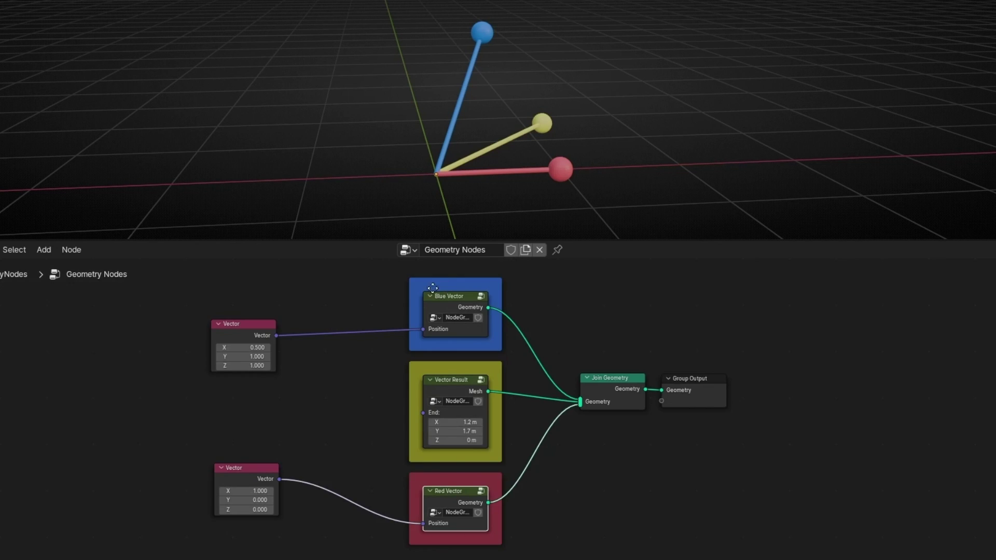
Set the Vector node feeding Blue Vector to X -0.600 and Y 0.200.
{"action": "mouse_move", "coordinate": [215, 342]}
{"action": "left_mouse_down"}
{"action": "mouse_move", "coordinate": [171, 349]}
{"action": "mouse_move", "coordinate": [218, 334]}
{"action": "mouse_move", "coordinate": [172, 338]}
{"action": "mouse_move", "coordinate": [242, 338]}
{"action": "mouse_move", "coordinate": [164, 337]}
{"action": "mouse_move", "coordinate": [220, 333]}
{"action": "mouse_move", "coordinate": [208, 351]}
{"action": "mouse_move", "coordinate": [136, 350]}
{"action": "mouse_move", "coordinate": [311, 362]}
{"action": "mouse_move", "coordinate": [124, 362]}
{"action": "mouse_move", "coordinate": [285, 362]}
{"action": "mouse_move", "coordinate": [218, 361]}
{"action": "left_mouse_up"}
{"action": "scroll", "coordinate": [226, 366], "scroll_direction": "up", "scroll_amount": 2}
{"action": "middle_click_drag", "start_coordinate": [190, 475], "coordinate": [193, 427]}
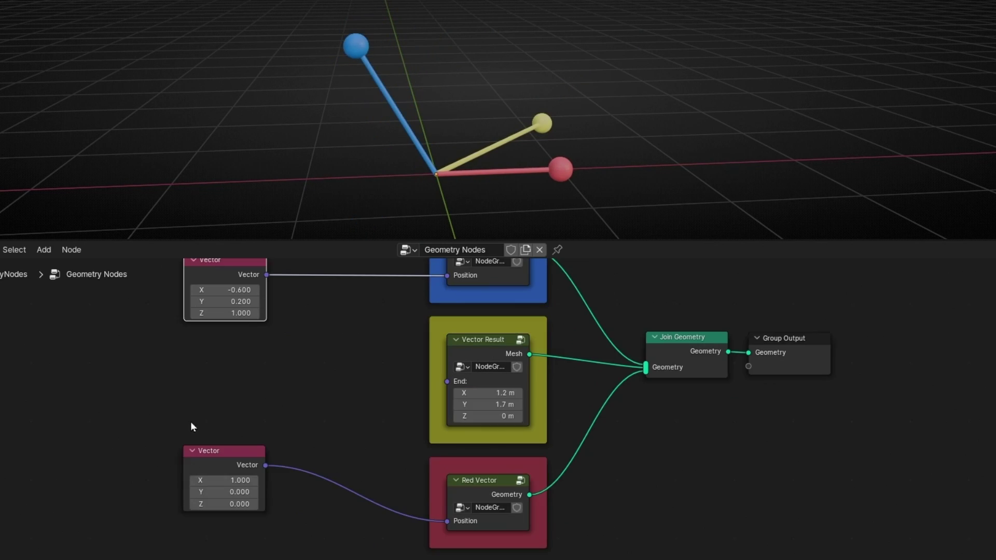
Set the X of the Vector node feeding Red Vector to 1.400 and Vector Result's End X to 1.1 m.
{"action": "left_click_drag", "start_coordinate": [218, 480], "coordinate": [238, 492]}
{"action": "mouse_move", "coordinate": [224, 504]}
{"action": "left_mouse_down"}
{"action": "mouse_move", "coordinate": [249, 503]}
{"action": "mouse_move", "coordinate": [177, 504]}
{"action": "mouse_move", "coordinate": [221, 503]}
{"action": "left_mouse_up"}
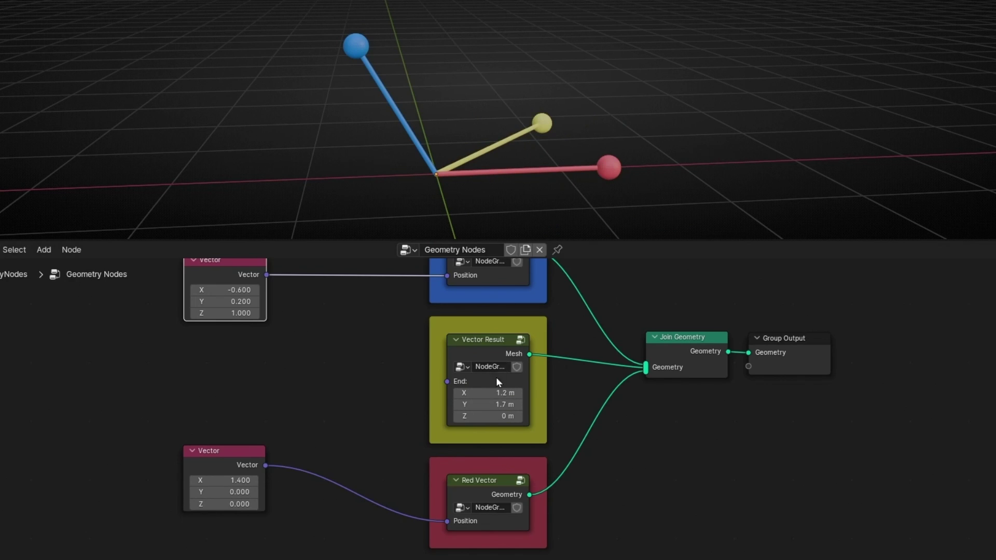
{"action": "mouse_move", "coordinate": [487, 392]}
{"action": "left_mouse_down"}
{"action": "mouse_move", "coordinate": [394, 393]}
{"action": "mouse_move", "coordinate": [483, 392]}
{"action": "left_mouse_up"}
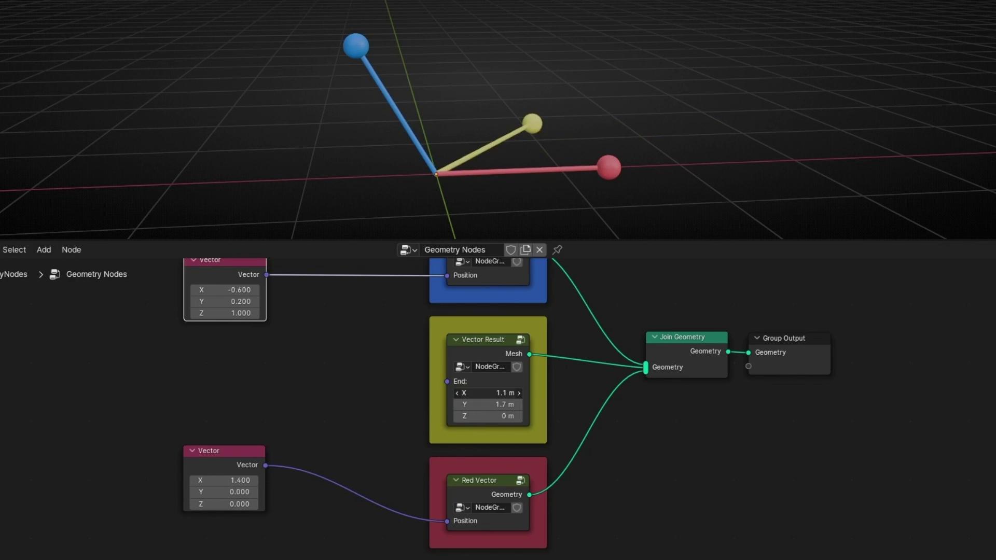
{"action": "middle_click_drag", "start_coordinate": [389, 360], "coordinate": [358, 376]}
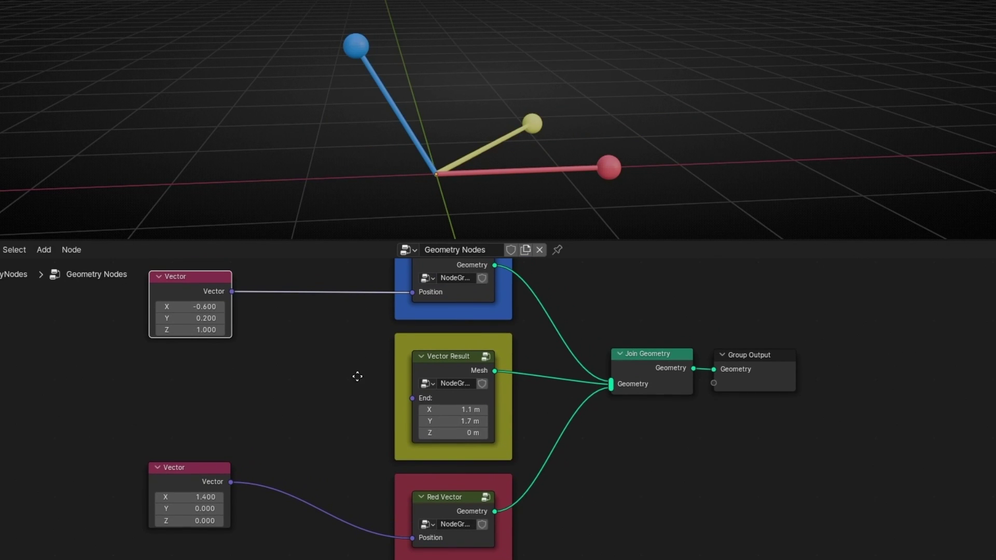
Switch the viewport to the front orthographic view with all three vectors in frame.
{"action": "middle_click_drag", "start_coordinate": [482, 159], "coordinate": [458, 160]}
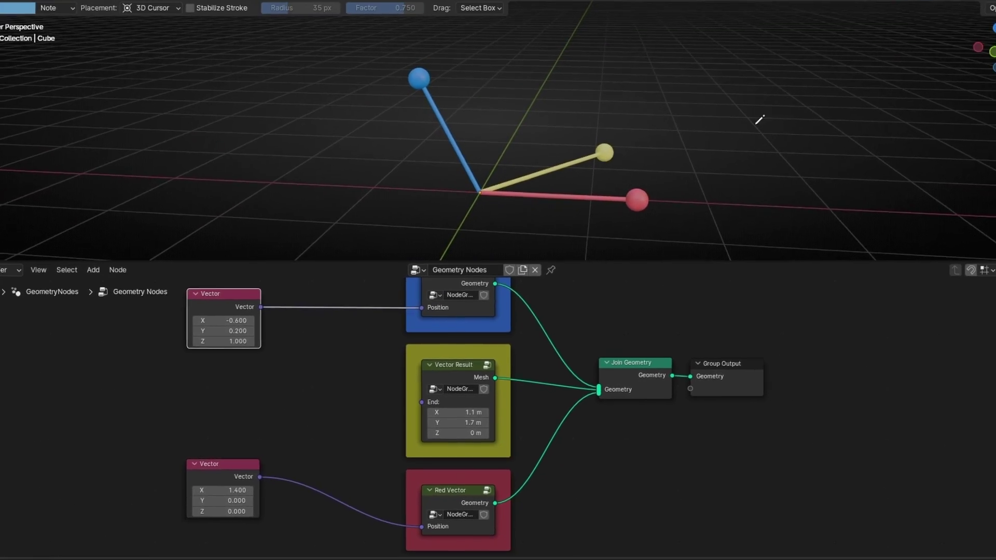
{"action": "left_click", "coordinate": [942, 95]}
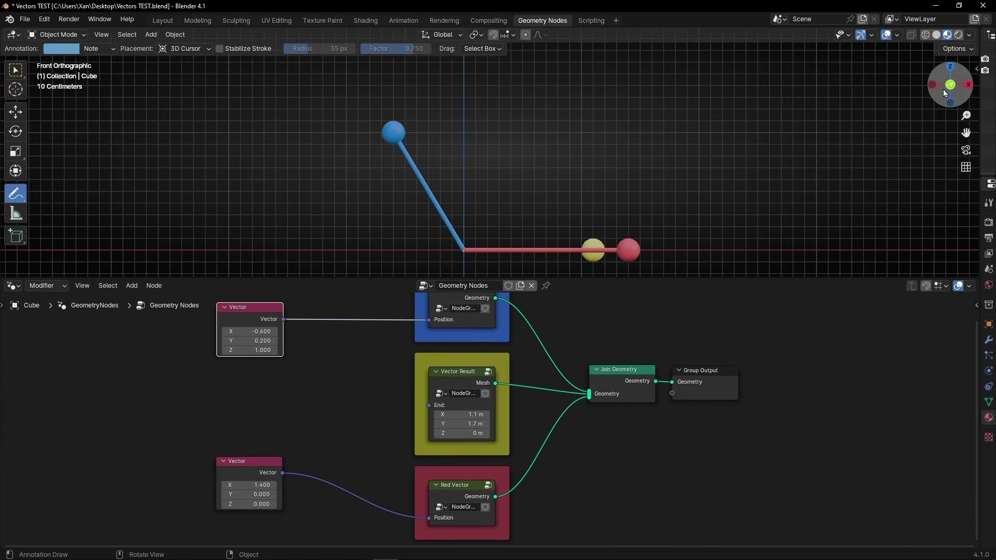
{"action": "scroll", "coordinate": [583, 171], "scroll_direction": "down", "scroll_amount": 2}
{"action": "middle_click_drag", "start_coordinate": [550, 216], "coordinate": [527, 209], "text": "shift"}
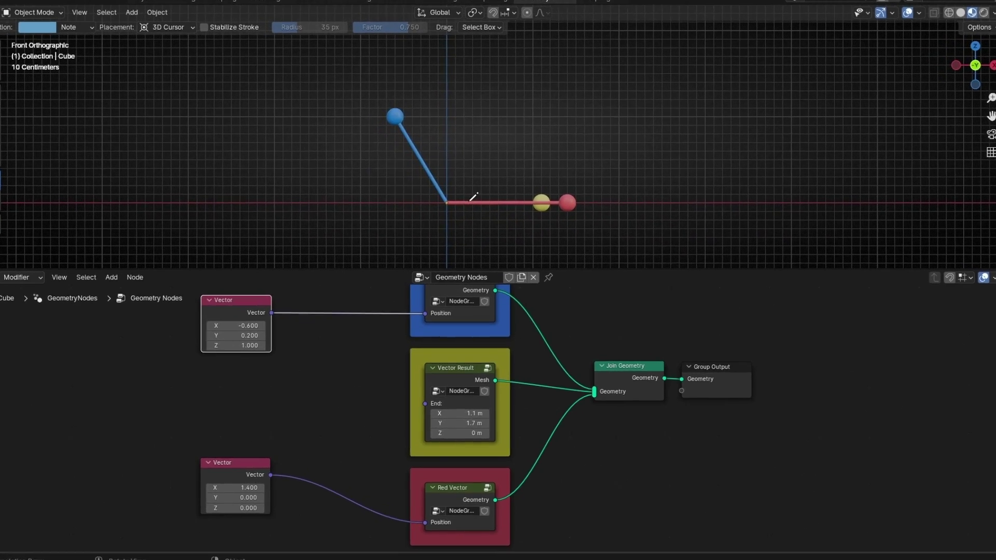
Sketch annotation arrows from the origin along the X axis and up the Z axis, and erase them.
{"action": "mouse_move", "coordinate": [449, 200]}
{"action": "left_mouse_down"}
{"action": "mouse_move", "coordinate": [667, 188]}
{"action": "mouse_move", "coordinate": [657, 215]}
{"action": "left_mouse_up"}
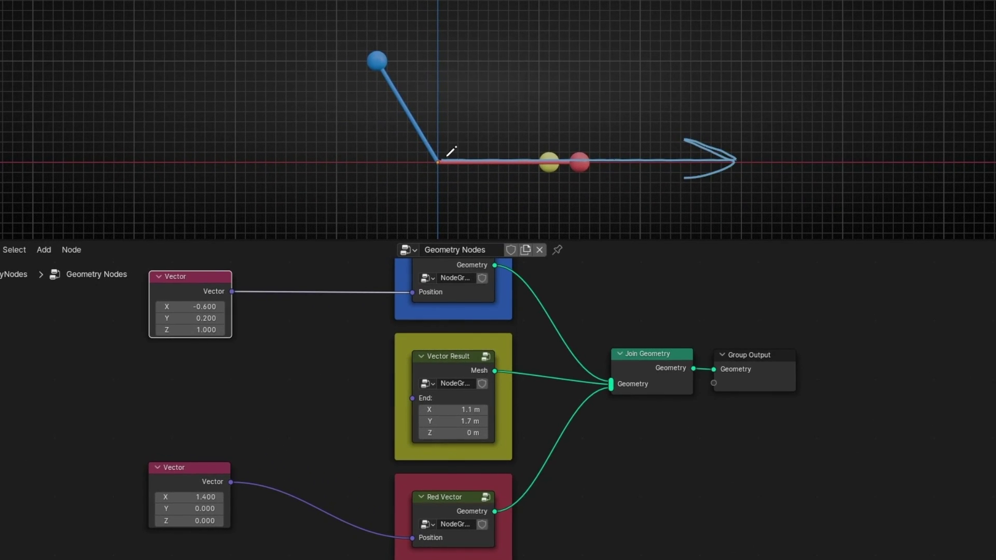
{"action": "mouse_move", "coordinate": [446, 158]}
{"action": "left_mouse_down"}
{"action": "mouse_move", "coordinate": [445, 33]}
{"action": "mouse_move", "coordinate": [464, 57]}
{"action": "left_mouse_up"}
{"action": "left_click_drag", "start_coordinate": [821, 129], "coordinate": [395, 109], "text": "ctrl"}
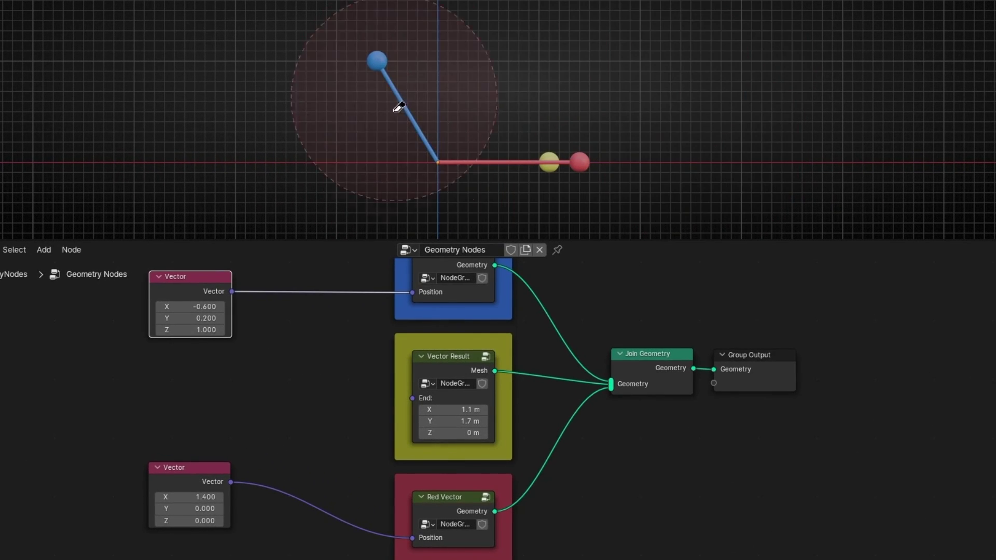
Set X and Y of the Vector node feeding Blue Vector to 0.
{"action": "left_click_drag", "start_coordinate": [180, 306], "coordinate": [180, 318]}
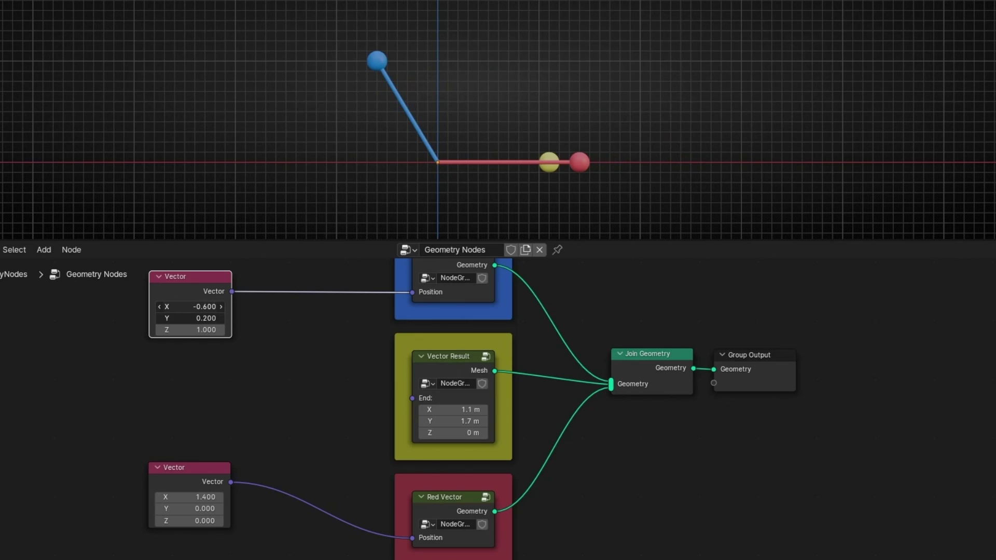
{"action": "type", "text": "0"}
{"action": "key", "text": "Return"}
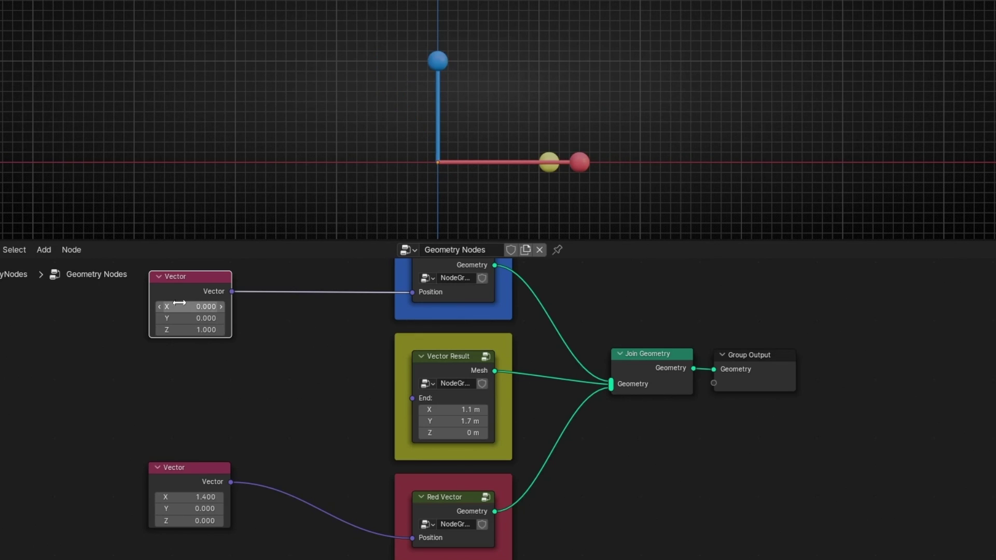
Set X of the Vector node feeding Red Vector to 1.
{"action": "left_click", "coordinate": [190, 497]}
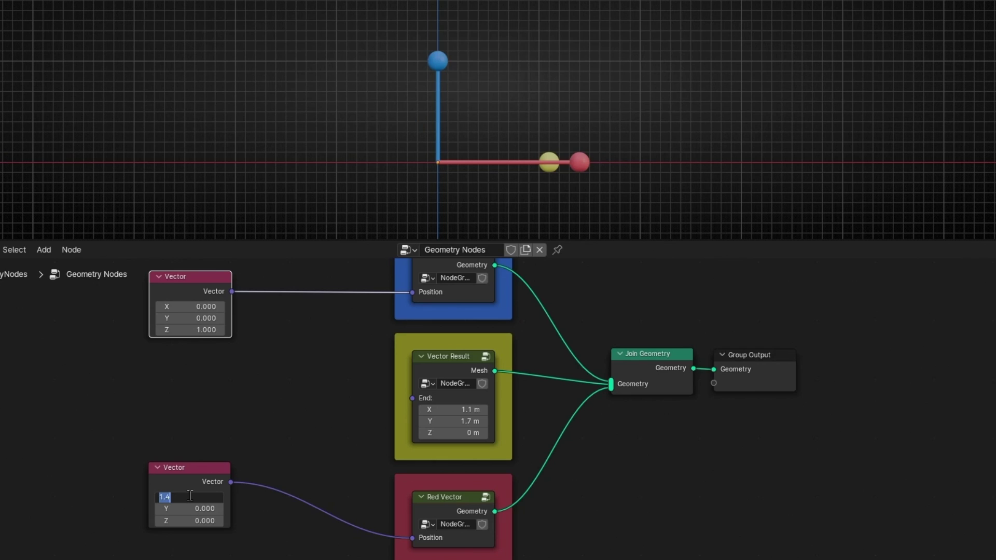
{"action": "type", "text": "1"}
{"action": "key", "text": "Return"}
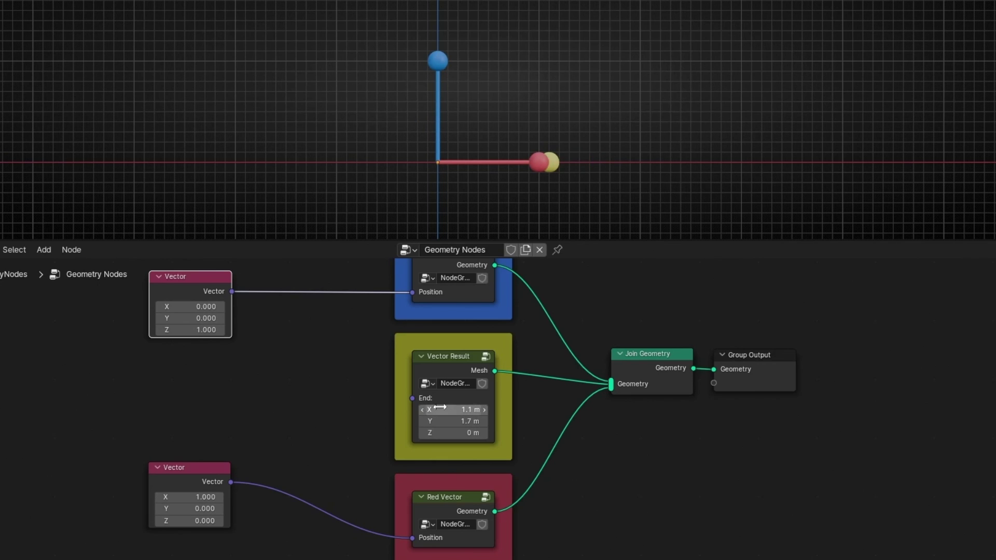
Set the Vector Result node's End X, Y and Z to 0 m.
{"action": "left_click_drag", "start_coordinate": [446, 408], "coordinate": [446, 434]}
{"action": "type", "text": "0"}
{"action": "key", "text": "Return"}
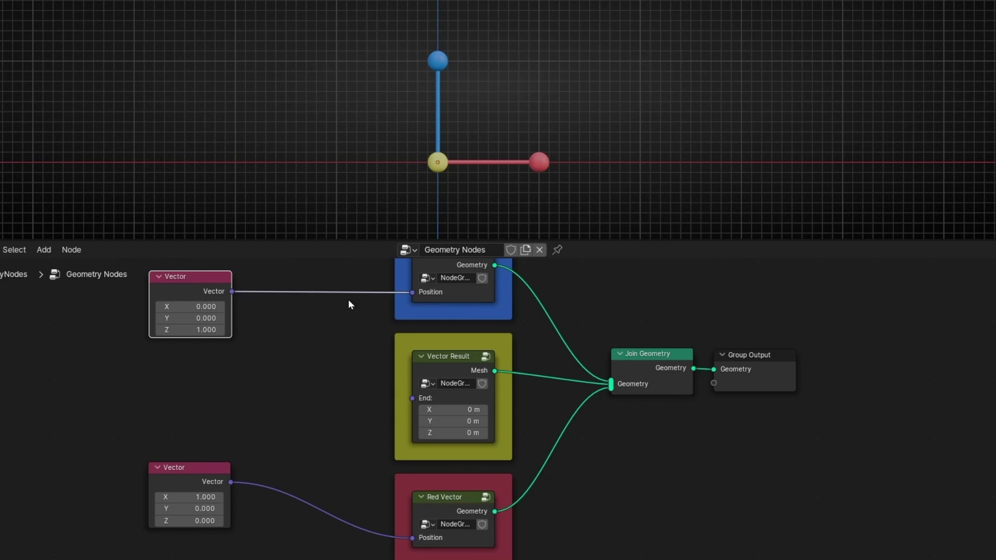
Draw an annotation arrow pointing up beside the blue vector and another pointing along positive X below the red vector.
{"action": "scroll", "coordinate": [350, 310], "scroll_direction": "down", "scroll_amount": 2}
{"action": "middle_click_drag", "start_coordinate": [351, 316], "coordinate": [329, 329]}
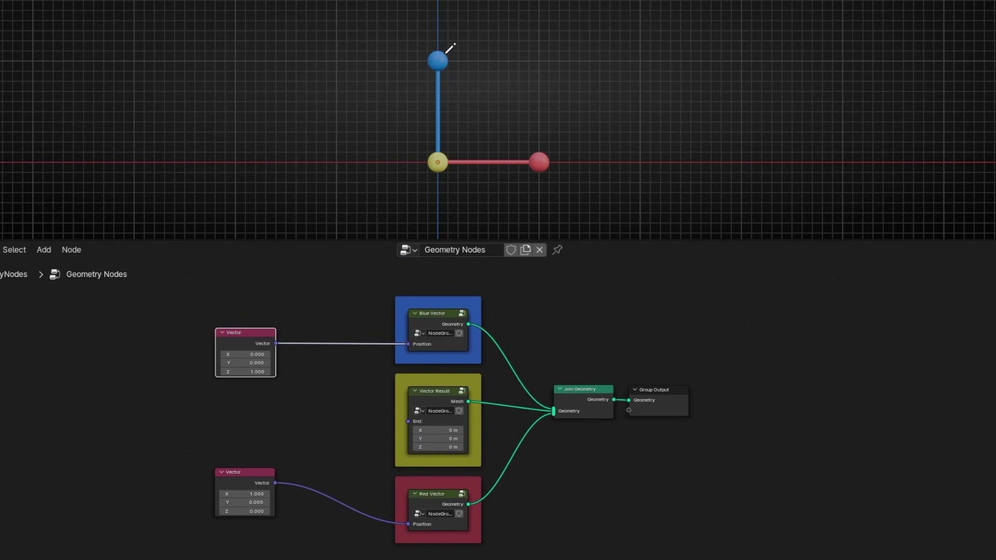
{"action": "scroll", "coordinate": [249, 372], "scroll_direction": "up", "scroll_amount": 2}
{"action": "mouse_move", "coordinate": [392, 162]}
{"action": "left_mouse_down"}
{"action": "mouse_move", "coordinate": [392, 52]}
{"action": "mouse_move", "coordinate": [401, 85]}
{"action": "left_mouse_up"}
{"action": "scroll", "coordinate": [483, 273], "scroll_direction": "down", "scroll_amount": 3}
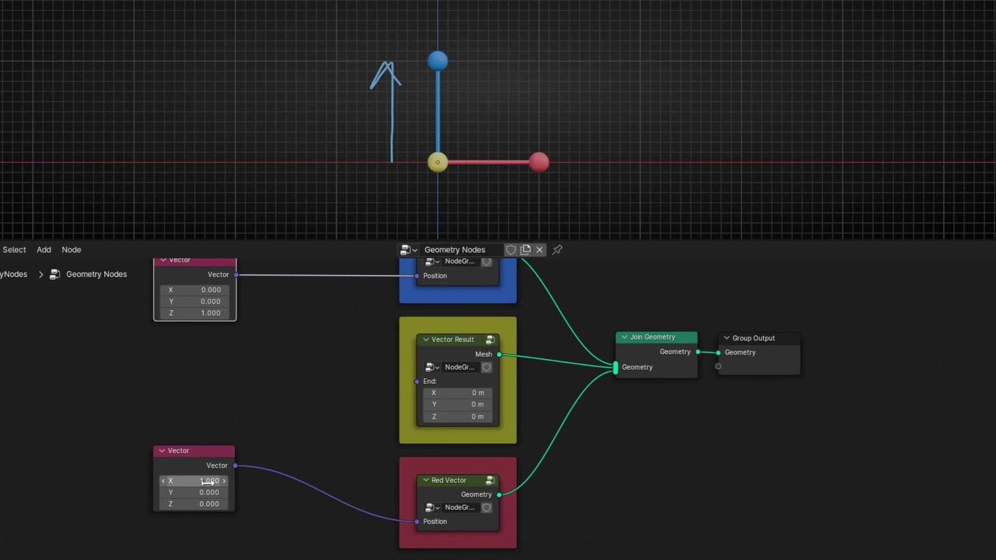
{"action": "left_click_drag", "start_coordinate": [426, 204], "coordinate": [542, 204]}
{"action": "mouse_move", "coordinate": [516, 188]}
{"action": "left_mouse_down"}
{"action": "mouse_move", "coordinate": [541, 202]}
{"action": "mouse_move", "coordinate": [529, 218]}
{"action": "left_mouse_up"}
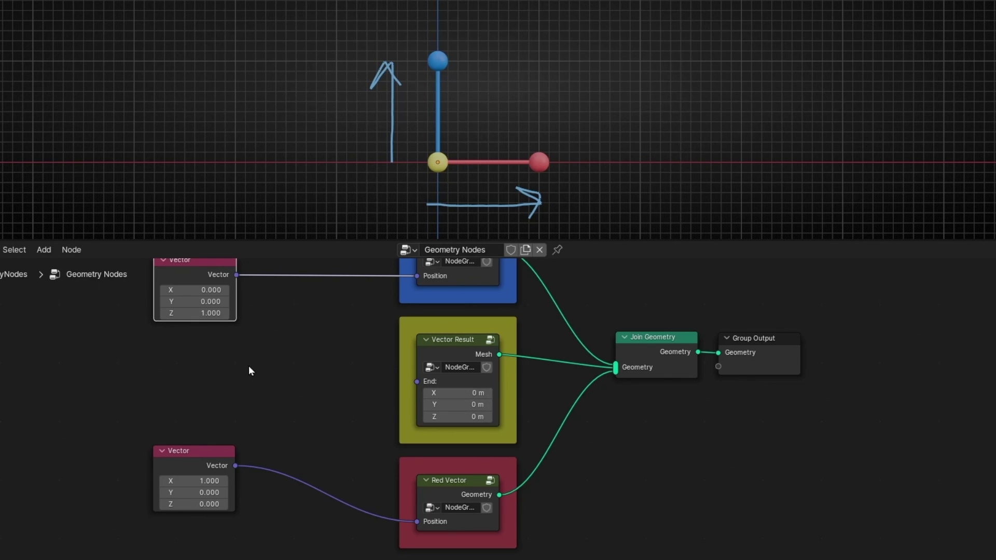
Add a Vector Math node in Add mode and place it between the two Vector nodes, before Vector Result.
{"action": "key", "text": "shift+a"}
{"action": "type", "text": "vector m"}
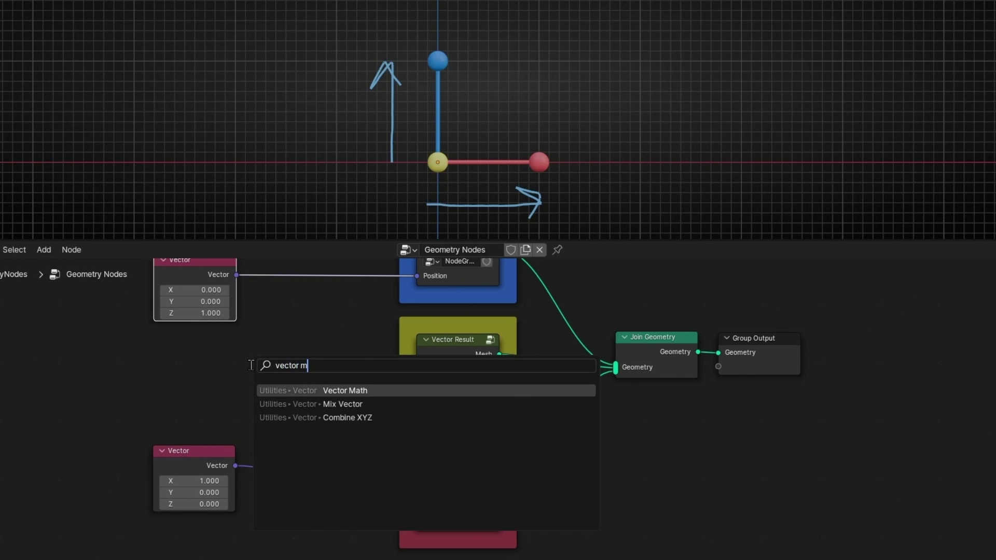
{"action": "key", "text": "Return"}
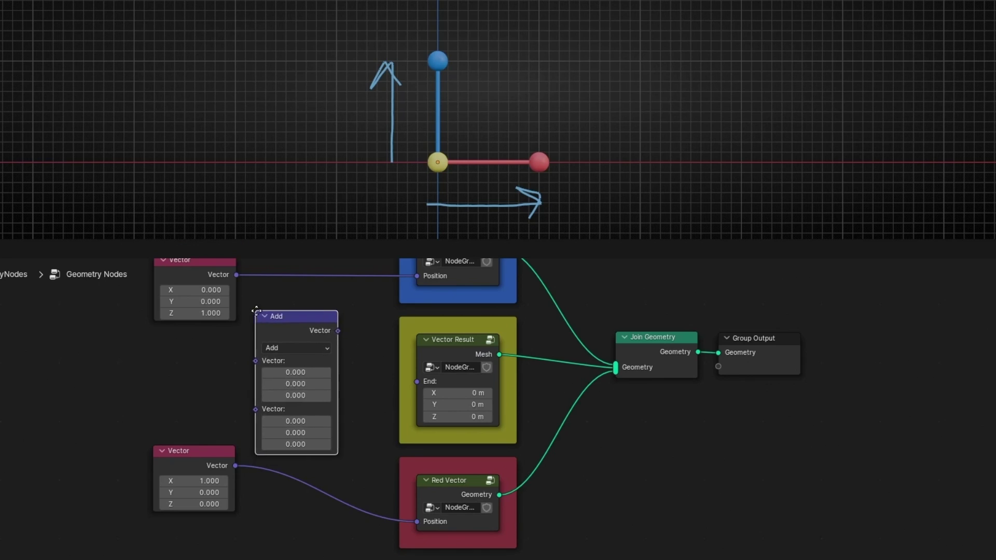
{"action": "left_click", "coordinate": [273, 313]}
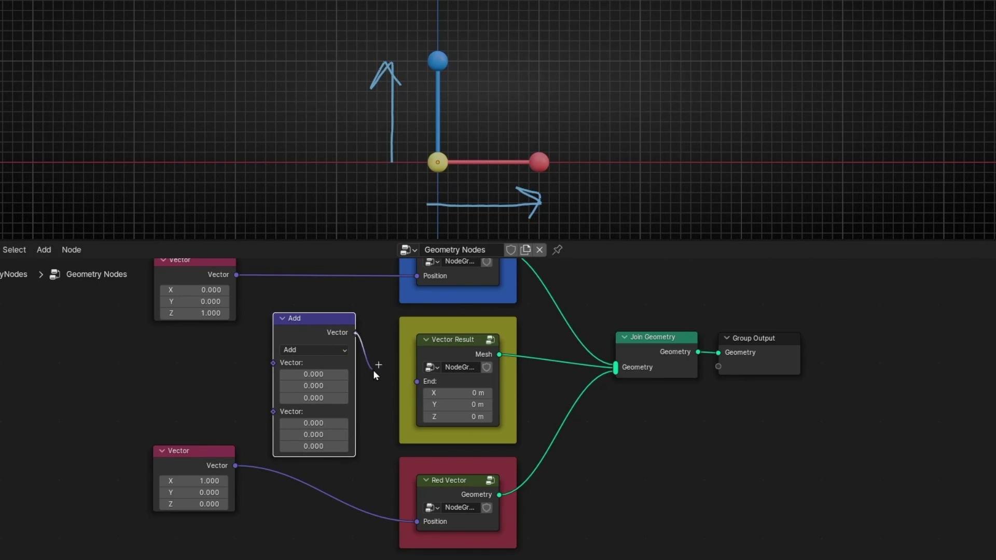
Connect the Add node's output to Vector Result's End, and the blue vector's Vector node to its first input.
{"action": "left_click_drag", "start_coordinate": [403, 373], "coordinate": [409, 380]}
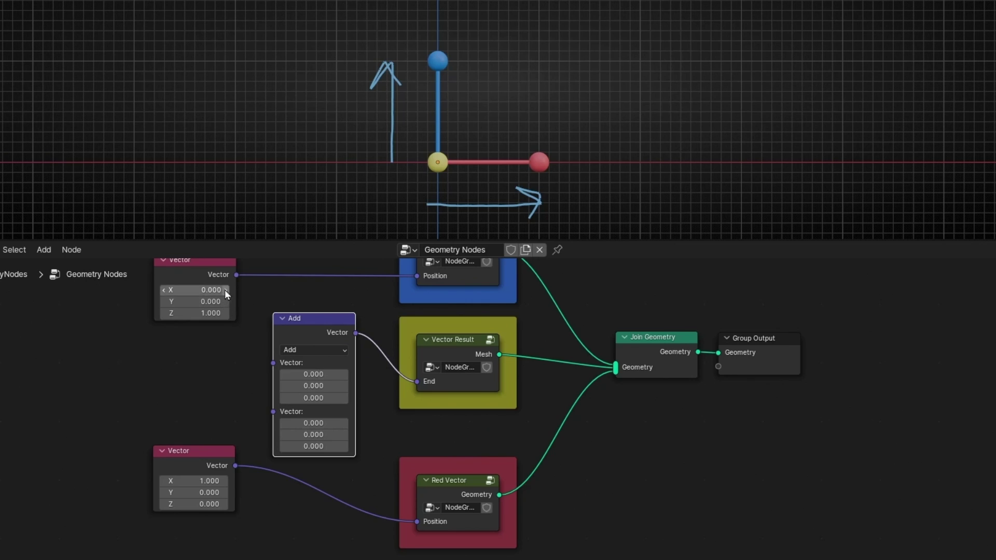
{"action": "left_click_drag", "start_coordinate": [237, 276], "coordinate": [247, 286]}
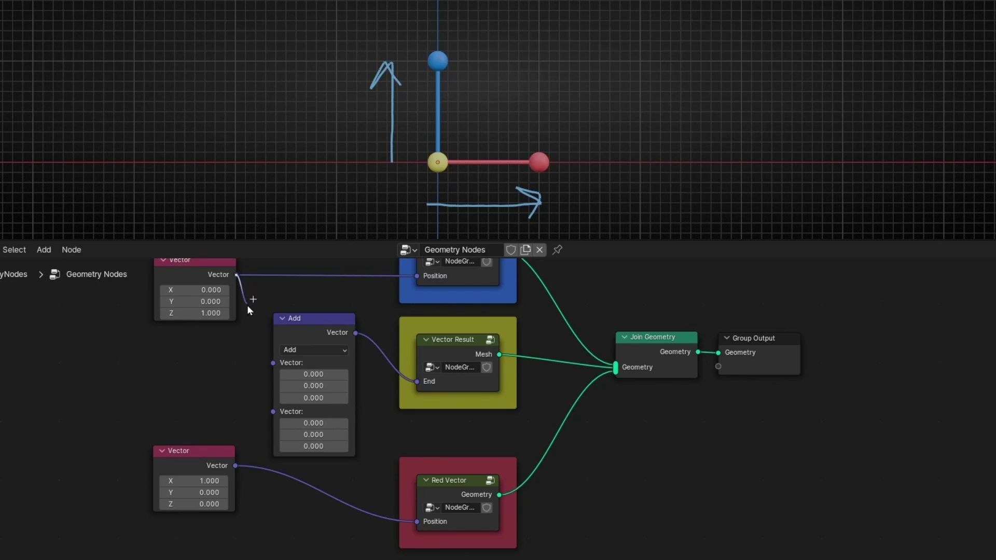
{"action": "left_click_drag", "start_coordinate": [247, 344], "coordinate": [259, 362]}
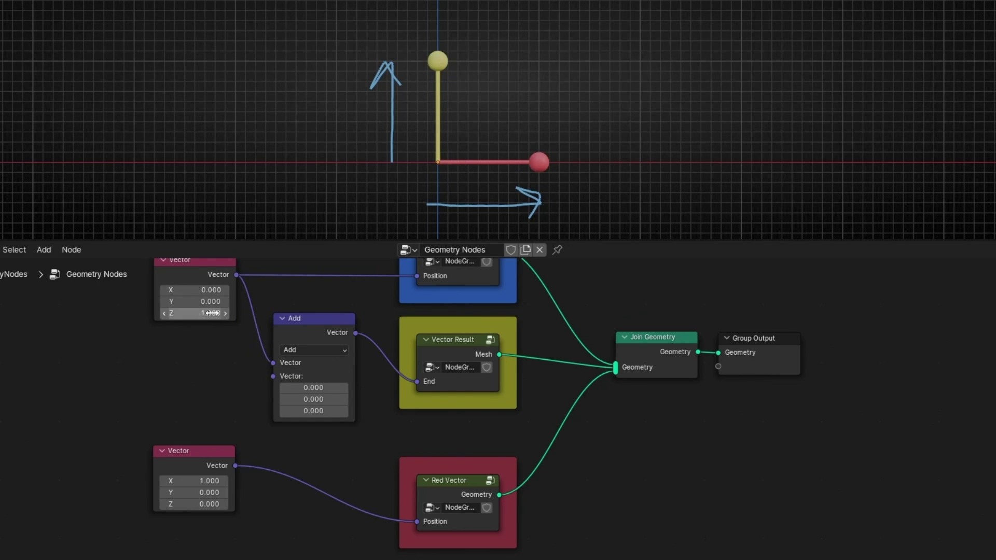
Undo and restore the blue vector's link to the Add node, and connect the red vector's Vector node to its second input.
{"action": "left_click_drag", "start_coordinate": [199, 314], "coordinate": [262, 316]}
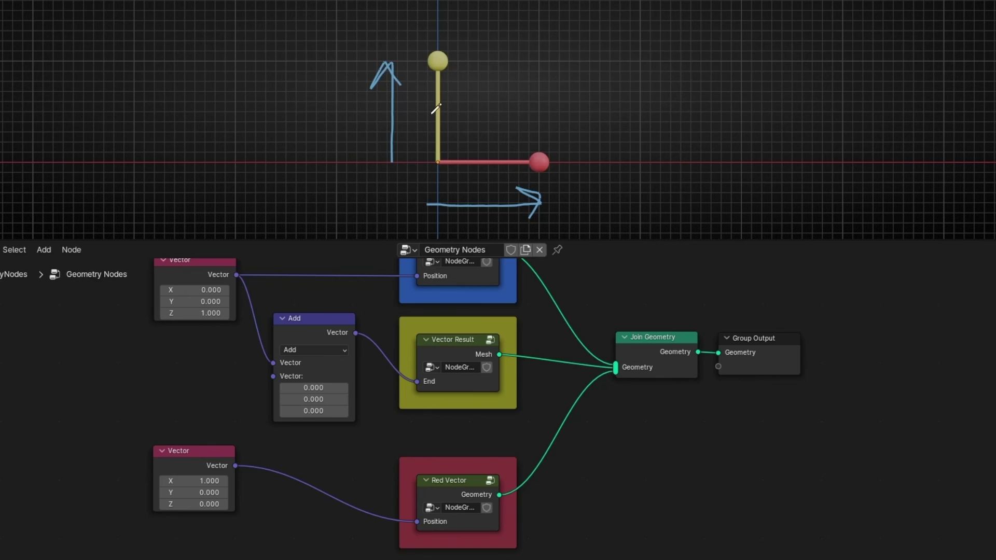
{"action": "key", "text": "ctrl+z"}
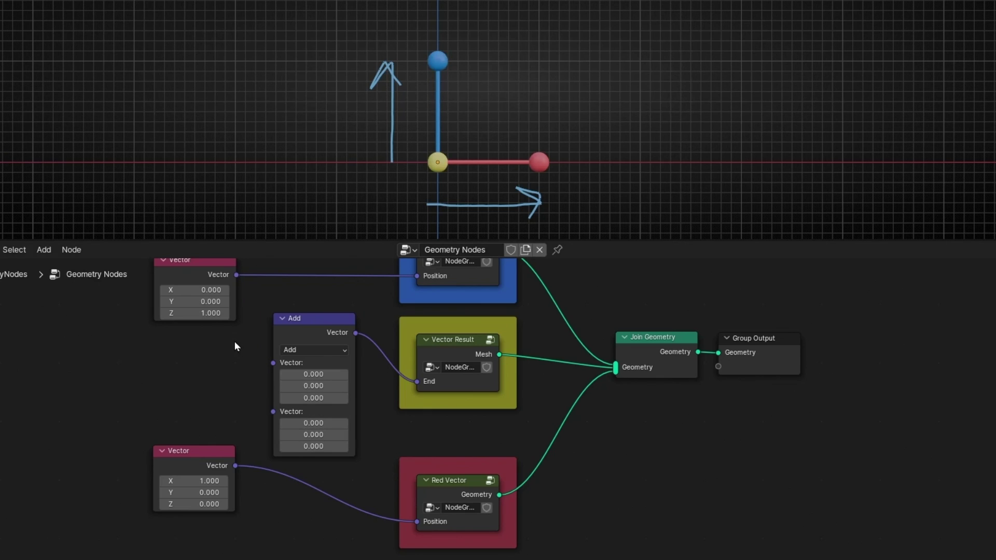
{"action": "key", "text": "ctrl+shift+z"}
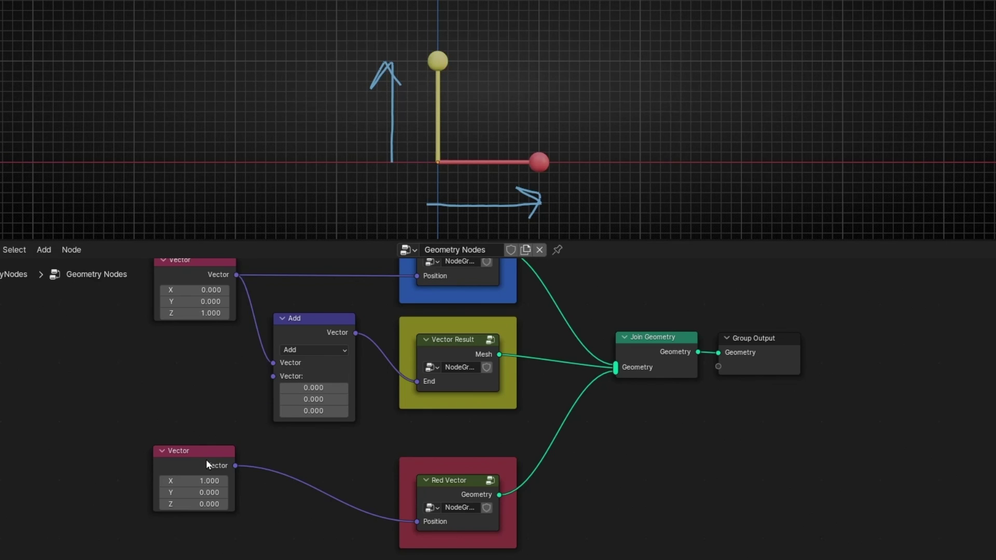
{"action": "left_click_drag", "start_coordinate": [234, 466], "coordinate": [270, 383]}
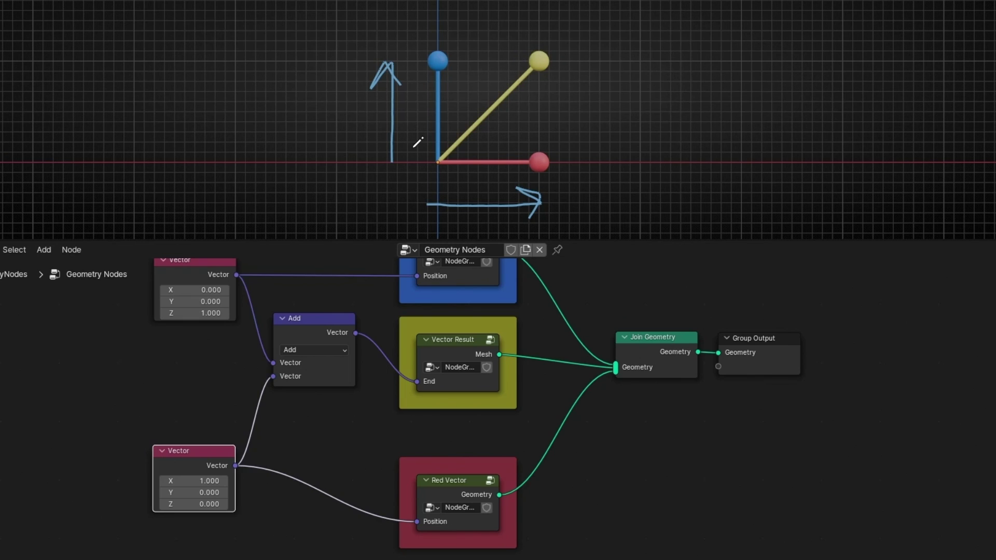
Clear the old annotation arrows and draw new strokes up beside the blue vector and from its tip across to the yellow tip.
{"action": "key", "text": "ctrl+z"}
{"action": "key", "text": "ctrl+z"}
{"action": "mouse_move", "coordinate": [402, 181]}
{"action": "left_mouse_down"}
{"action": "mouse_move", "coordinate": [402, 64]}
{"action": "mouse_move", "coordinate": [389, 75]}
{"action": "mouse_move", "coordinate": [416, 81]}
{"action": "left_mouse_up"}
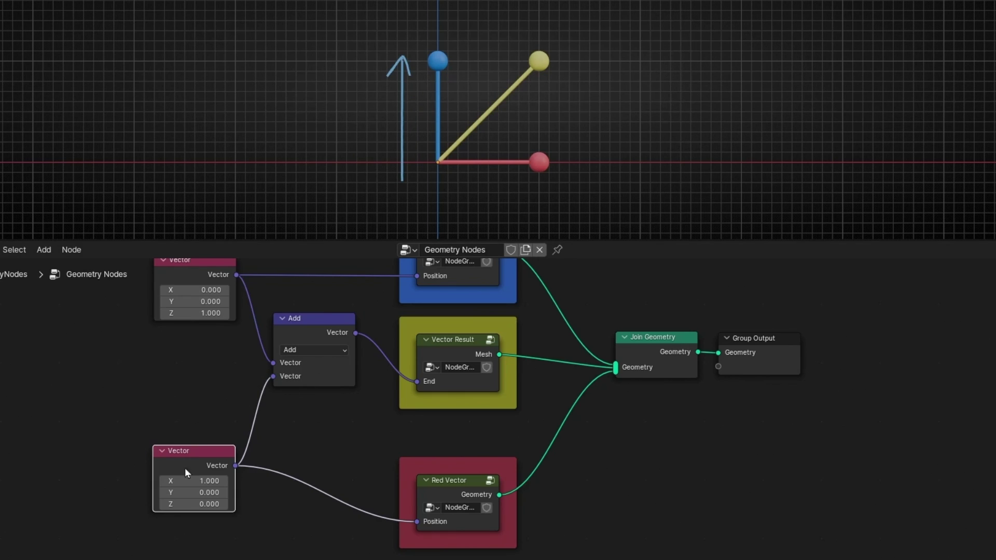
{"action": "mouse_move", "coordinate": [449, 49]}
{"action": "left_mouse_down"}
{"action": "mouse_move", "coordinate": [539, 44]}
{"action": "mouse_move", "coordinate": [532, 53]}
{"action": "left_mouse_up"}
{"action": "left_click_drag", "start_coordinate": [525, 63], "coordinate": [542, 155], "text": "ctrl"}
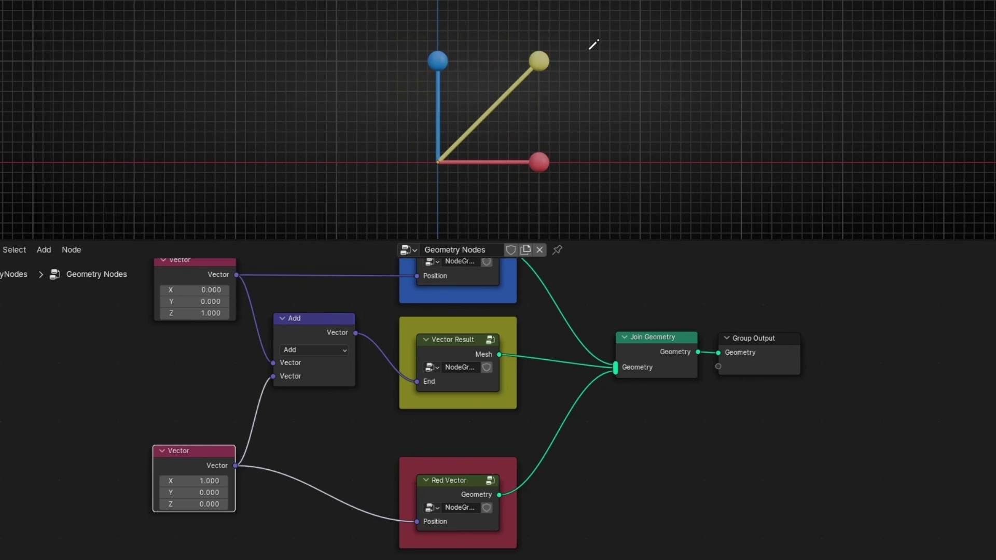
Set the X value of the blue vector's Vector node to 1.1.
{"action": "middle_click_drag", "start_coordinate": [237, 332], "coordinate": [263, 385]}
{"action": "scroll", "coordinate": [206, 341], "scroll_direction": "up", "scroll_amount": 3}
{"action": "mouse_move", "coordinate": [187, 369]}
{"action": "left_mouse_down"}
{"action": "mouse_move", "coordinate": [207, 369]}
{"action": "mouse_move", "coordinate": [182, 368]}
{"action": "mouse_move", "coordinate": [204, 369]}
{"action": "mouse_move", "coordinate": [199, 340]}
{"action": "mouse_move", "coordinate": [238, 341]}
{"action": "mouse_move", "coordinate": [187, 341]}
{"action": "mouse_move", "coordinate": [228, 370]}
{"action": "mouse_move", "coordinate": [190, 369]}
{"action": "left_mouse_up"}
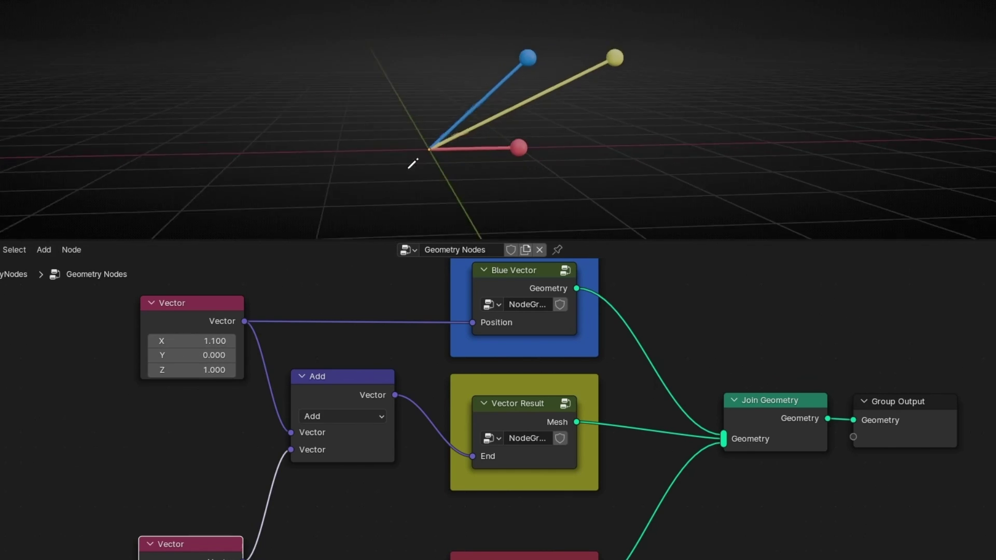
{"action": "middle_click_drag", "start_coordinate": [413, 164], "coordinate": [386, 152]}
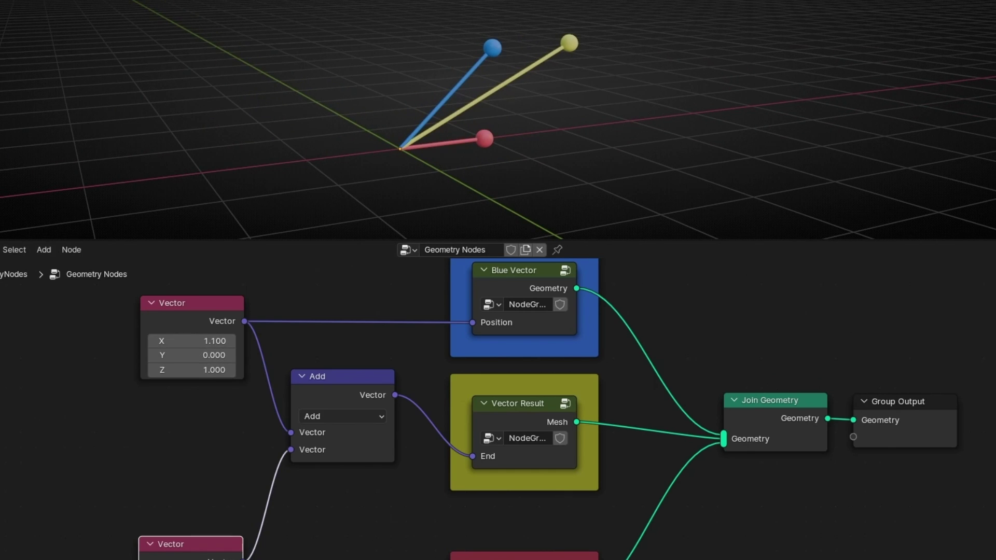
{"action": "key", "text": "KP_1"}
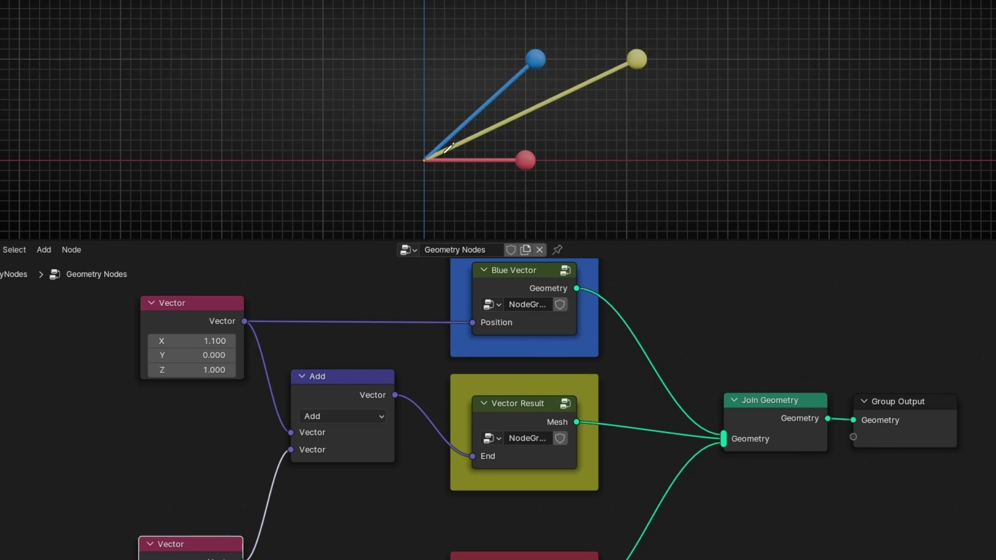
Trace the blue vector and circle the red vector and the yellow tip with annotation strokes, and erase them.
{"action": "mouse_move", "coordinate": [635, 49]}
{"action": "left_mouse_down"}
{"action": "mouse_move", "coordinate": [649, 72]}
{"action": "mouse_move", "coordinate": [644, 48]}
{"action": "left_mouse_up"}
{"action": "key", "text": "ctrl+z"}
{"action": "left_click_drag", "start_coordinate": [423, 158], "coordinate": [547, 45]}
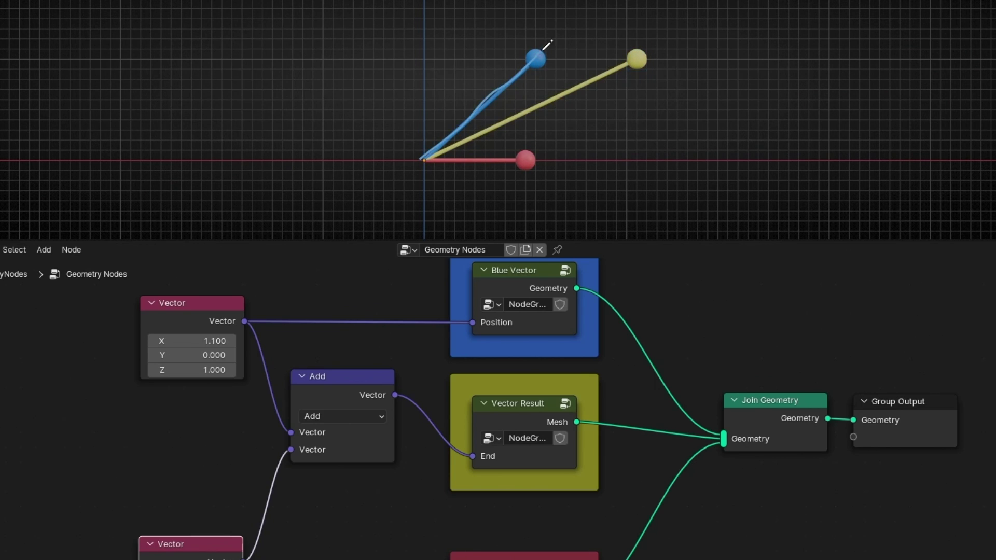
{"action": "mouse_move", "coordinate": [528, 153]}
{"action": "left_mouse_down"}
{"action": "mouse_move", "coordinate": [441, 184]}
{"action": "mouse_move", "coordinate": [528, 147]}
{"action": "left_mouse_up"}
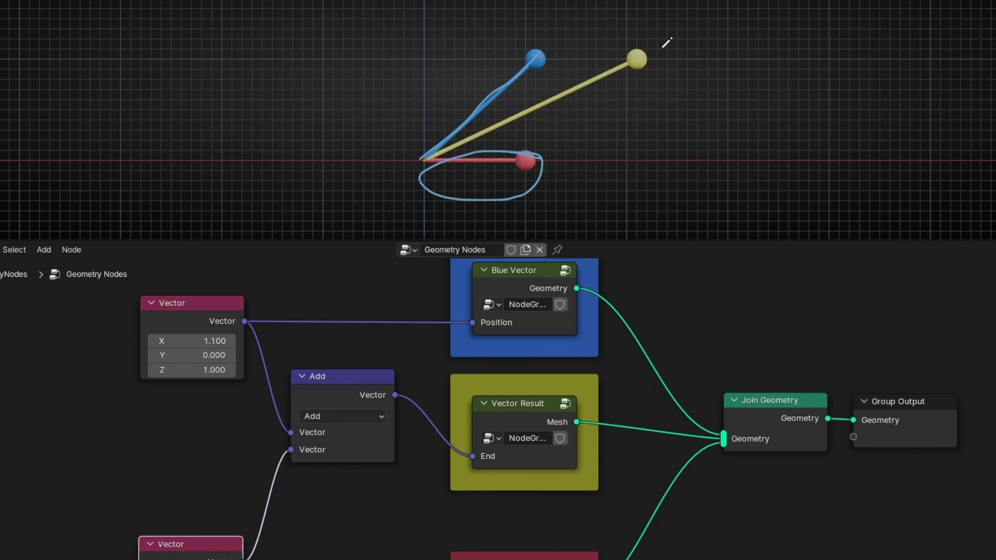
{"action": "mouse_move", "coordinate": [649, 46]}
{"action": "left_mouse_down"}
{"action": "mouse_move", "coordinate": [563, 64]}
{"action": "mouse_move", "coordinate": [645, 27]}
{"action": "mouse_move", "coordinate": [634, 37]}
{"action": "left_mouse_up"}
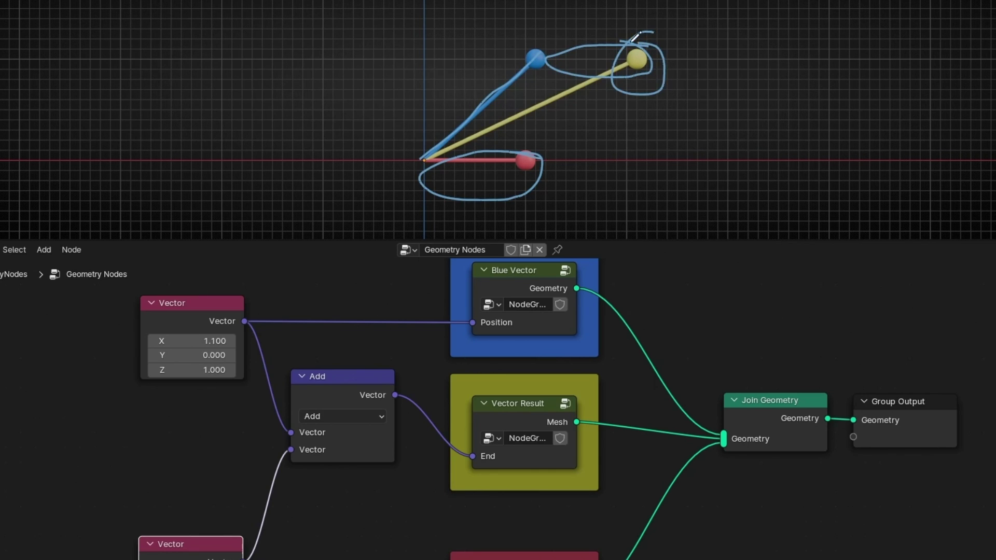
{"action": "mouse_move", "coordinate": [681, 68]}
{"action": "left_mouse_down", "text": "ctrl"}
{"action": "mouse_move", "coordinate": [480, 228]}
{"action": "mouse_move", "coordinate": [446, 189]}
{"action": "left_mouse_up", "text": "ctrl"}
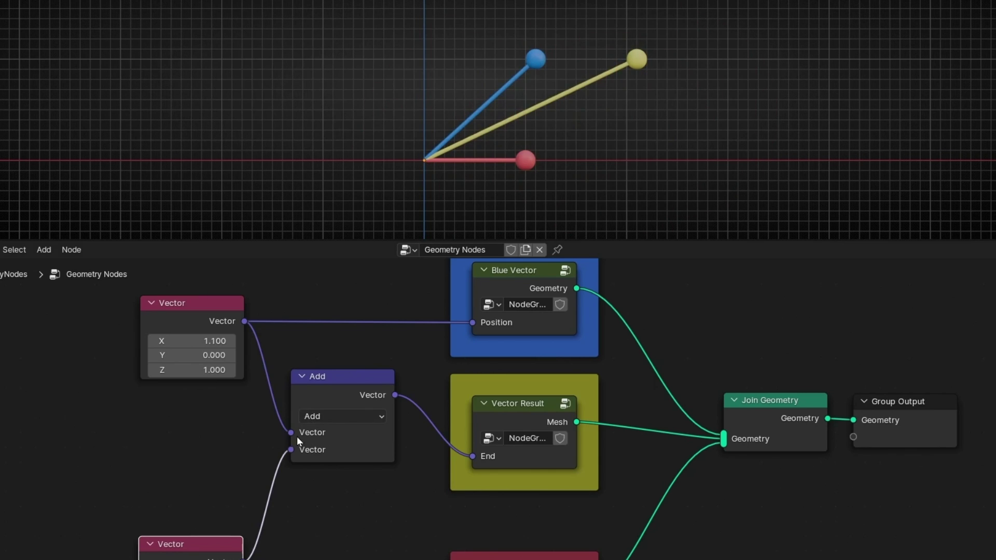
Set the X value of the red vector's Vector node to -2.2.
{"action": "middle_click_drag", "start_coordinate": [221, 432], "coordinate": [272, 353]}
{"action": "left_click_drag", "start_coordinate": [242, 502], "coordinate": [202, 501]}
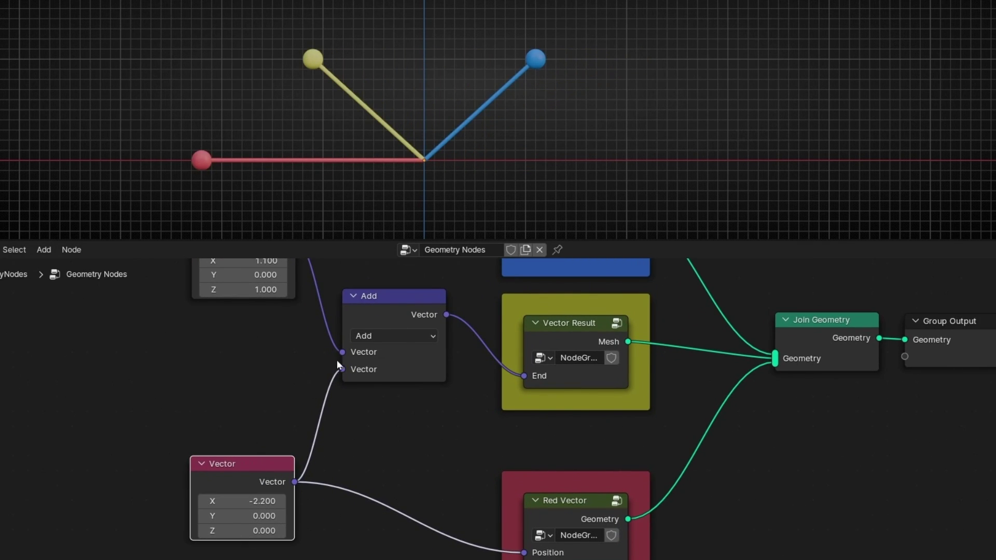
Cut the red vector's link to the Add node, annotate an arrow from the yellow tip toward negative X, reconnect the link and erase the arrow.
{"action": "right_click_drag", "start_coordinate": [309, 400], "coordinate": [381, 461], "text": "ctrl"}
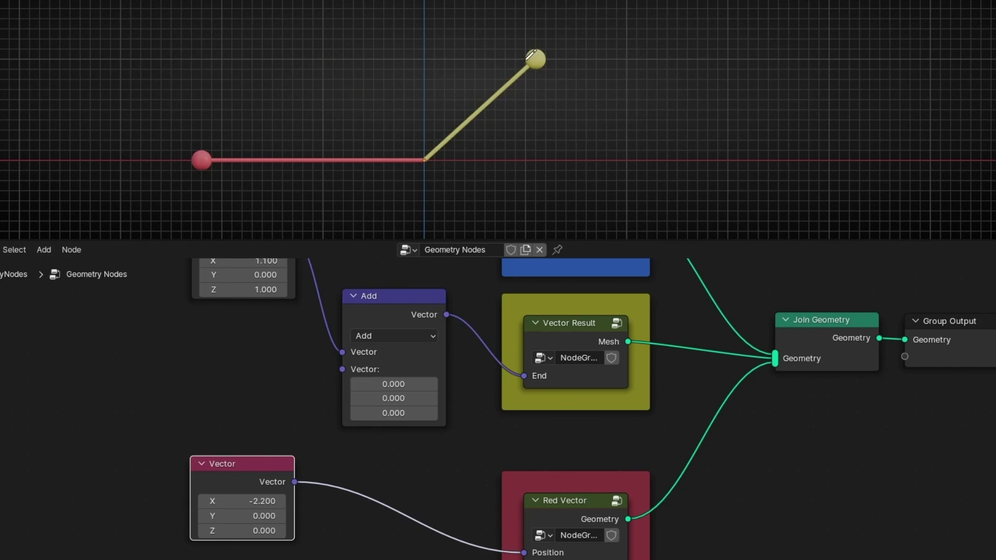
{"action": "mouse_move", "coordinate": [530, 57]}
{"action": "left_mouse_down"}
{"action": "mouse_move", "coordinate": [326, 58]}
{"action": "mouse_move", "coordinate": [336, 45]}
{"action": "mouse_move", "coordinate": [290, 53]}
{"action": "mouse_move", "coordinate": [318, 78]}
{"action": "left_mouse_up"}
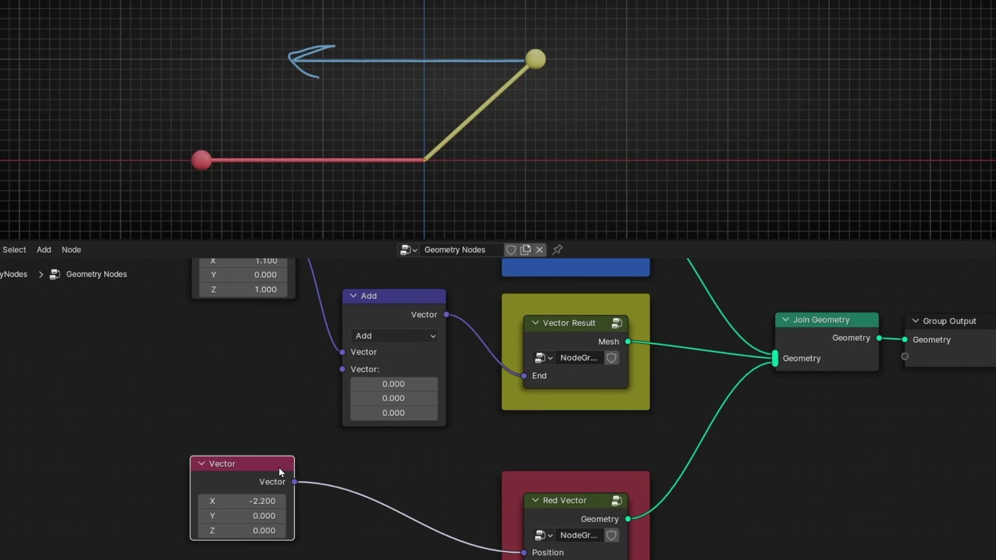
{"action": "left_click_drag", "start_coordinate": [294, 482], "coordinate": [343, 369]}
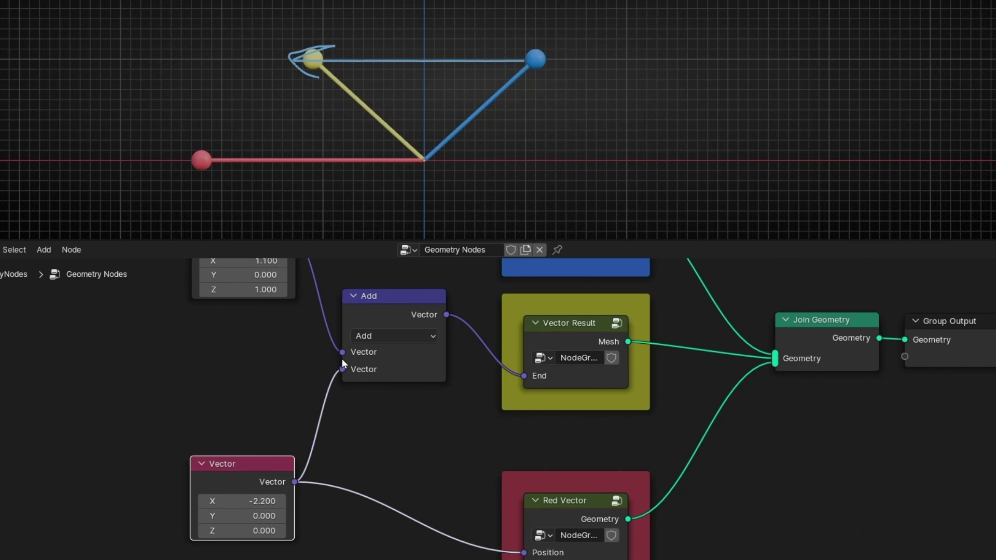
{"action": "mouse_move", "coordinate": [520, 97]}
{"action": "left_mouse_down", "text": "ctrl"}
{"action": "mouse_move", "coordinate": [341, 29]}
{"action": "mouse_move", "coordinate": [337, 57]}
{"action": "left_mouse_up", "text": "ctrl"}
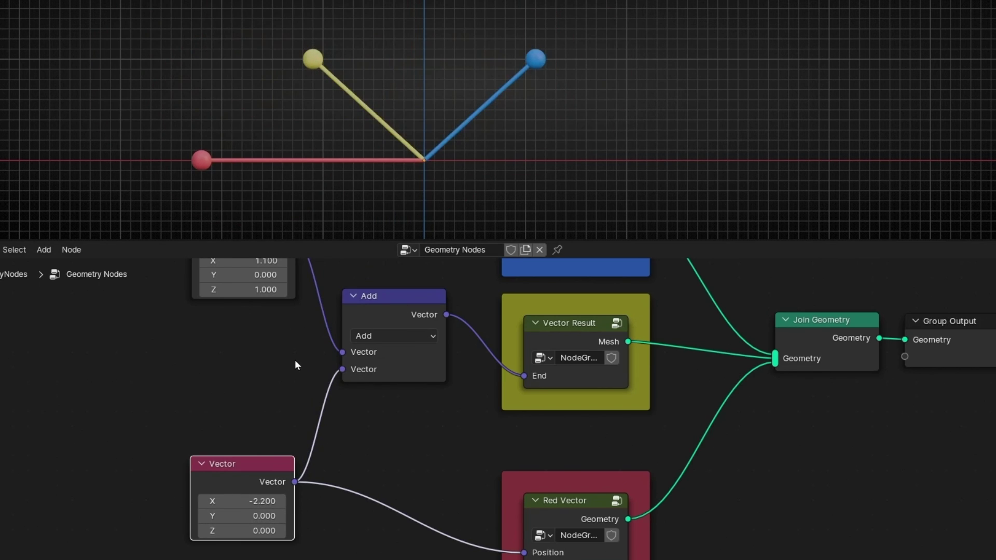
Set the X value of both the red and the blue vector's Vector nodes to 1.
{"action": "left_click", "coordinate": [254, 501]}
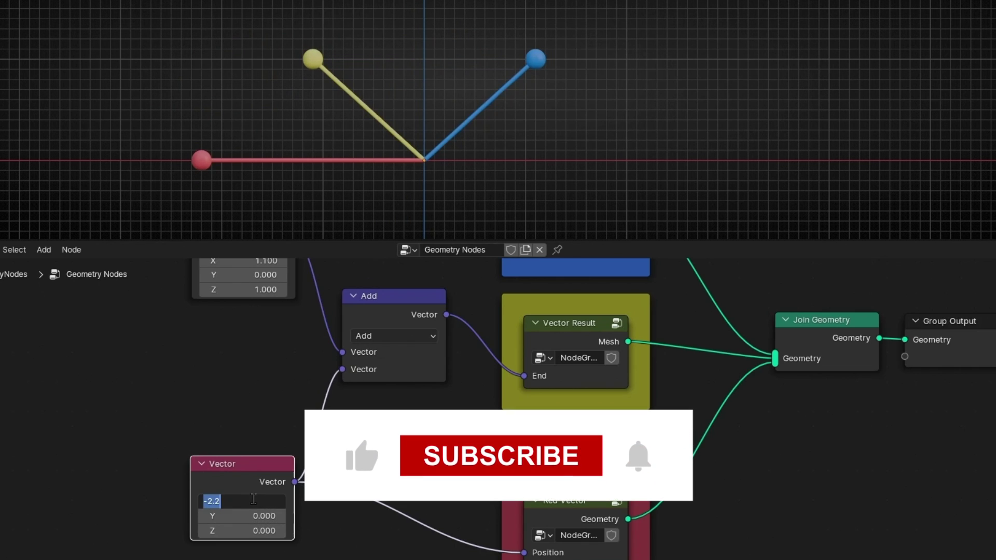
{"action": "type", "text": "1"}
{"action": "key", "text": "Return"}
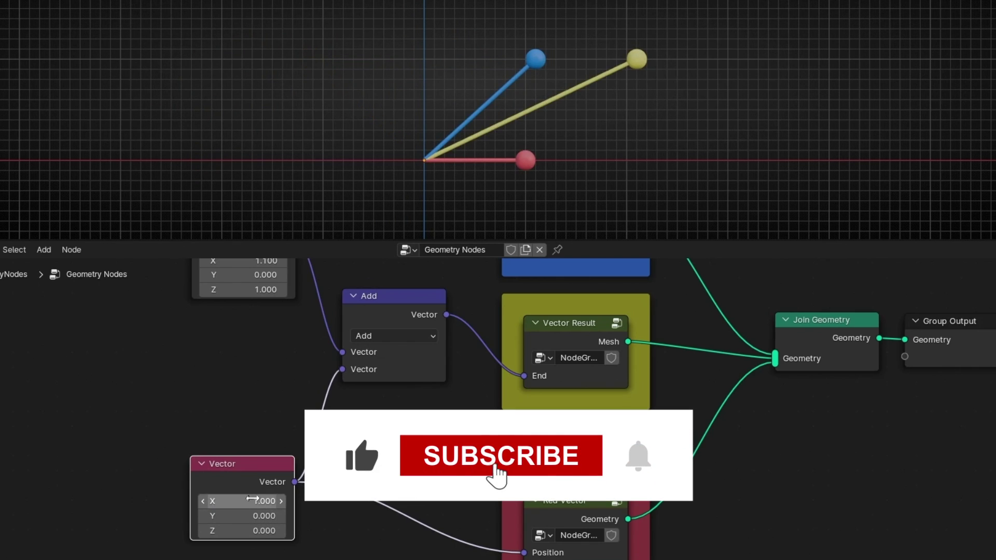
{"action": "middle_click_drag", "start_coordinate": [218, 396], "coordinate": [219, 456]}
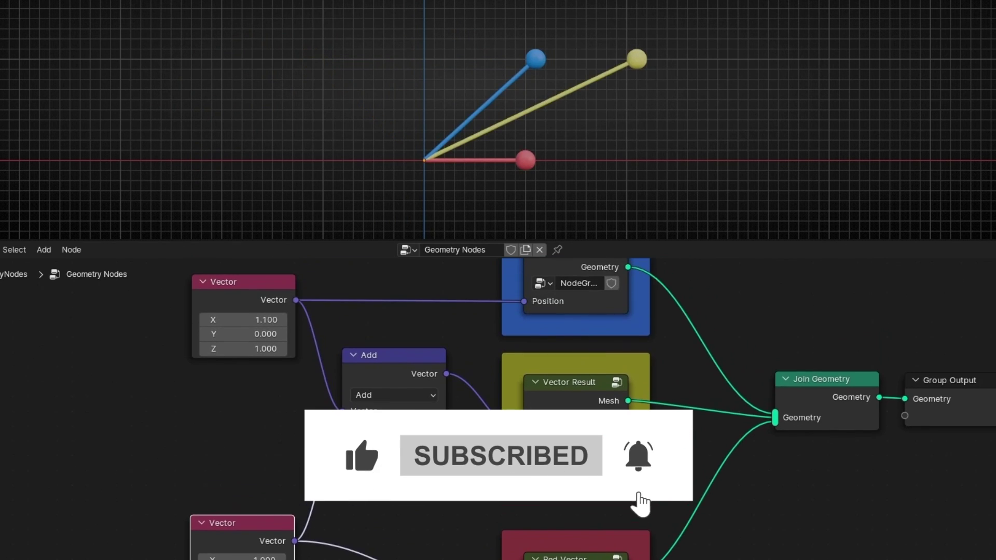
{"action": "left_click", "coordinate": [400, 397]}
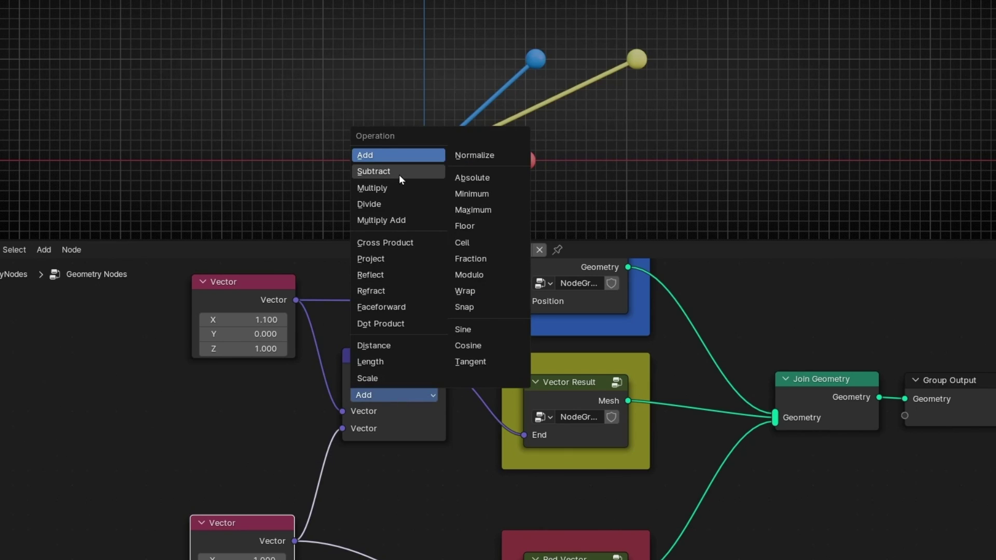
{"action": "left_click", "coordinate": [258, 317]}
{"action": "type", "text": "1"}
{"action": "key", "text": "Return"}
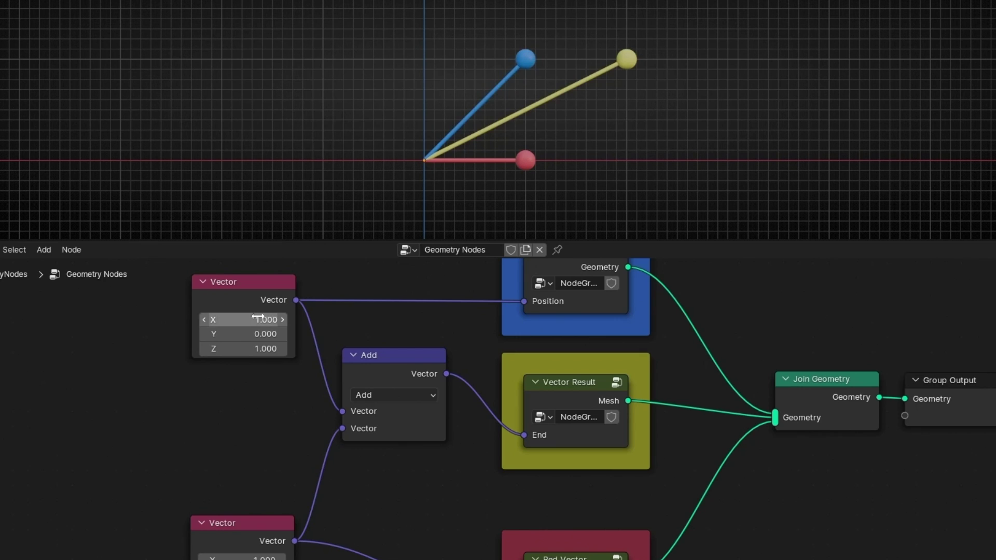
Change the operation of the Vector Math node feeding Vector Result to Subtract.
{"action": "mouse_move", "coordinate": [263, 418]}
{"action": "middle_mouse_down"}
{"action": "mouse_move", "coordinate": [271, 339]}
{"action": "mouse_move", "coordinate": [253, 375]}
{"action": "middle_mouse_up"}
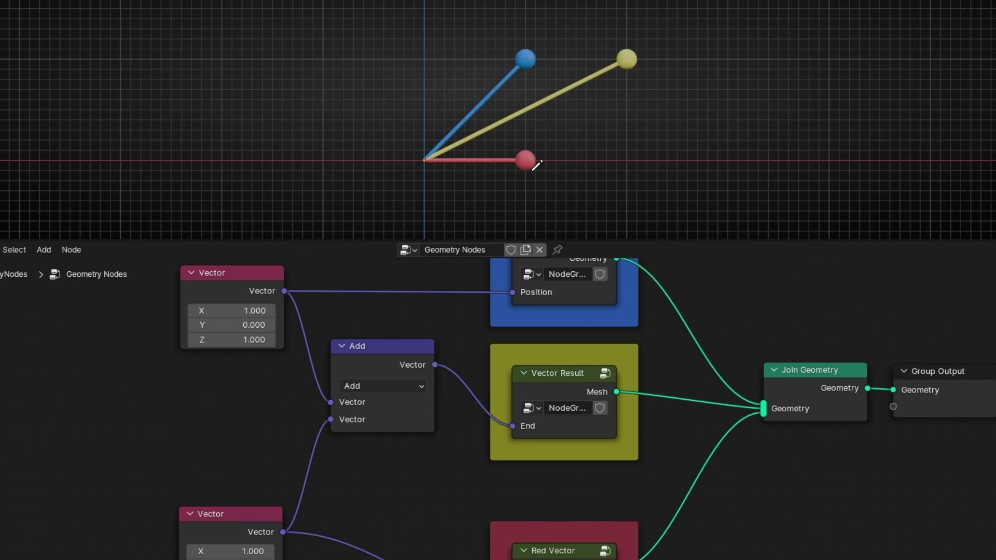
{"action": "left_click", "coordinate": [386, 387]}
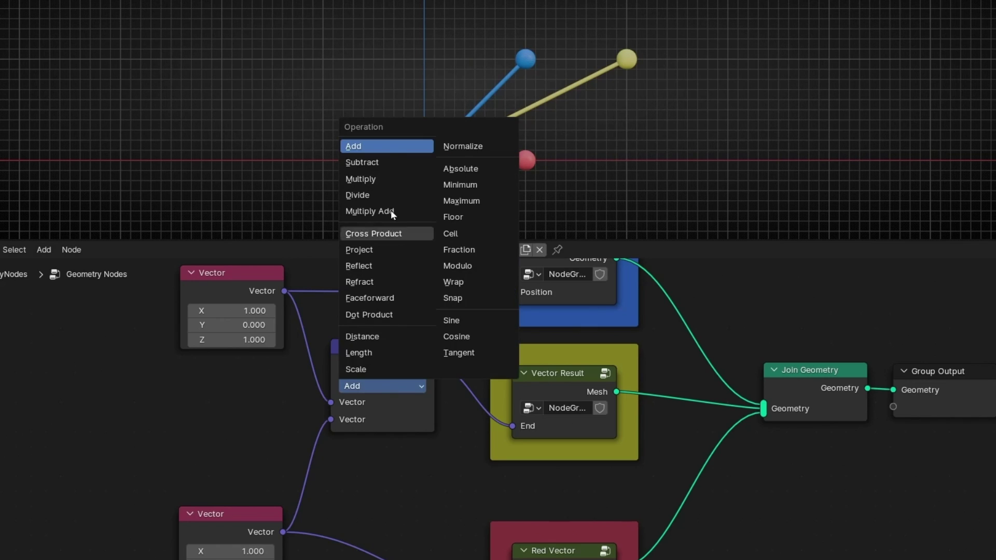
{"action": "left_click", "coordinate": [369, 162]}
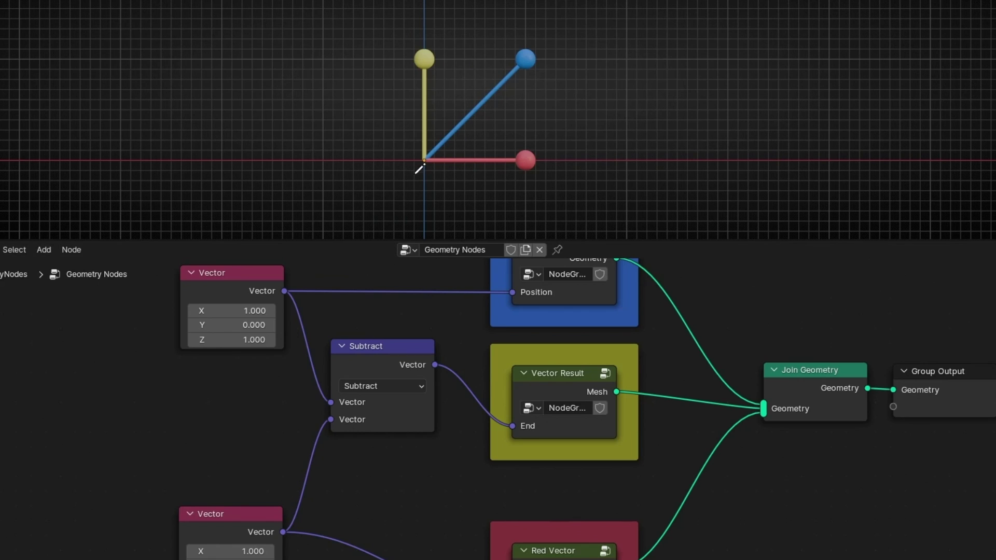
Disconnect both inputs of the Subtract node, and reconnect the blue vector to the first input and the red vector to the second.
{"action": "right_click_drag", "start_coordinate": [297, 431], "coordinate": [327, 465], "text": "ctrl"}
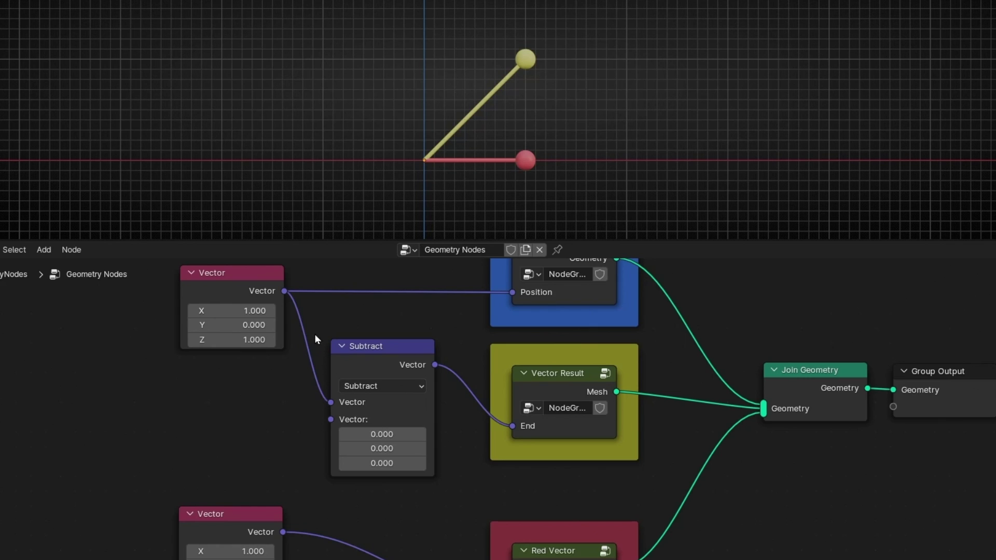
{"action": "right_click_drag", "start_coordinate": [319, 335], "coordinate": [301, 344], "text": "ctrl"}
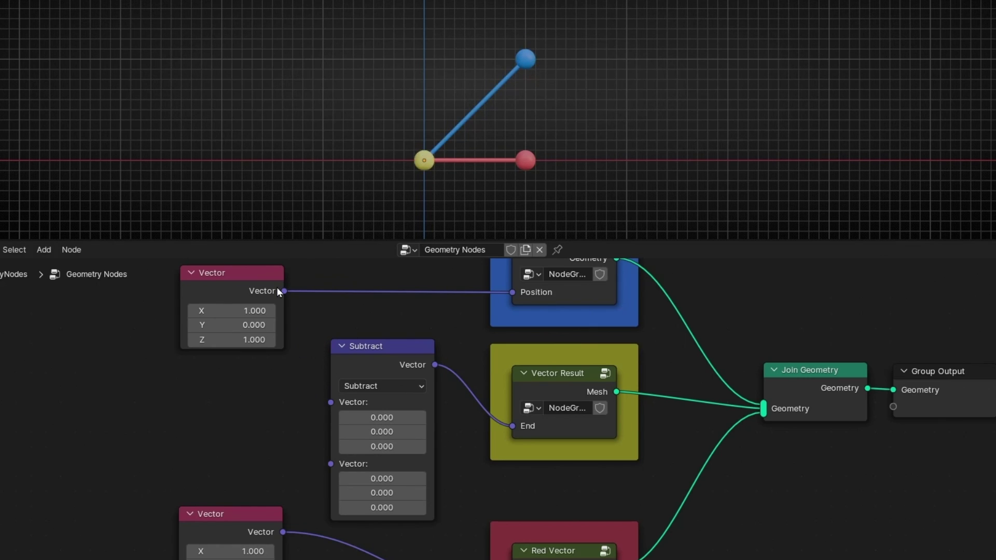
{"action": "left_click_drag", "start_coordinate": [283, 291], "coordinate": [330, 402]}
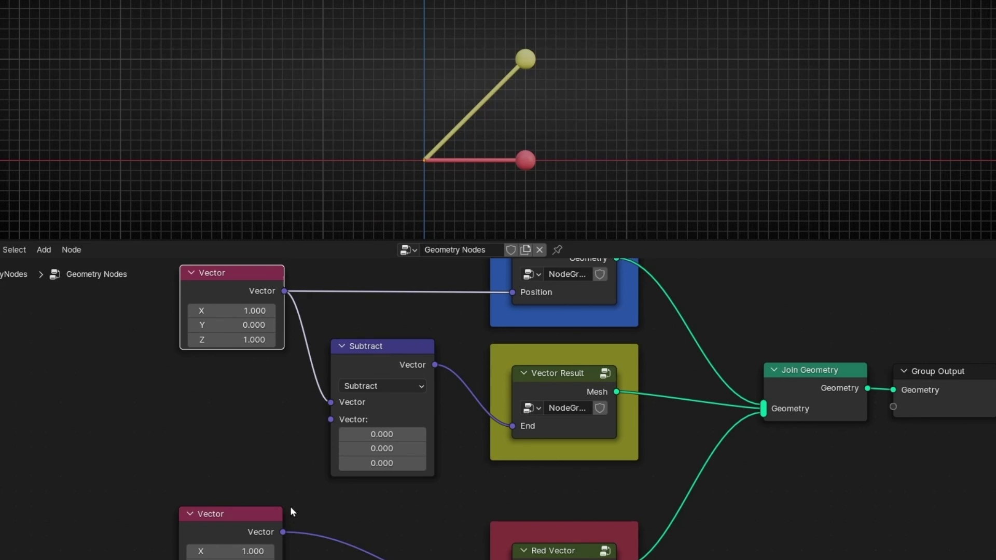
{"action": "middle_click_drag", "start_coordinate": [289, 500], "coordinate": [267, 441]}
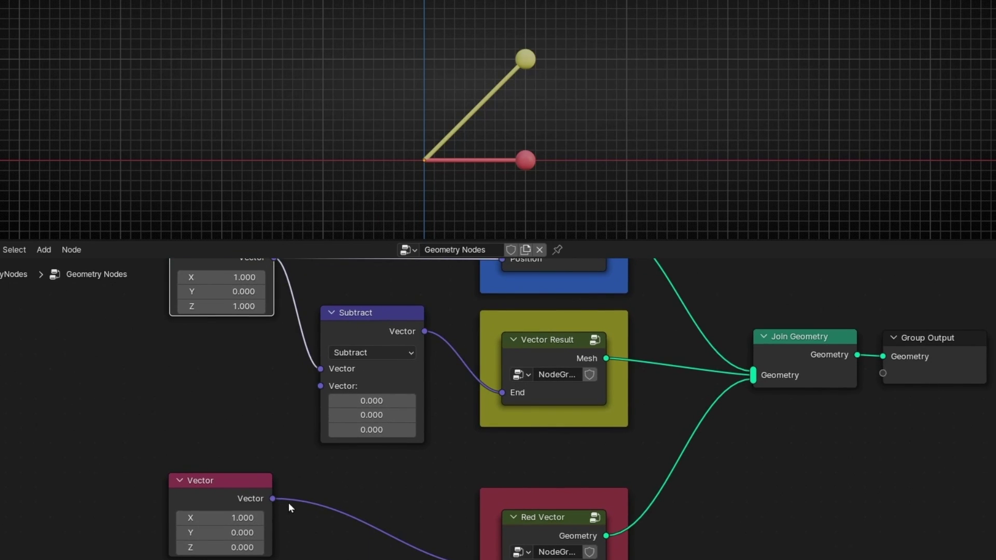
{"action": "left_click_drag", "start_coordinate": [273, 499], "coordinate": [321, 386]}
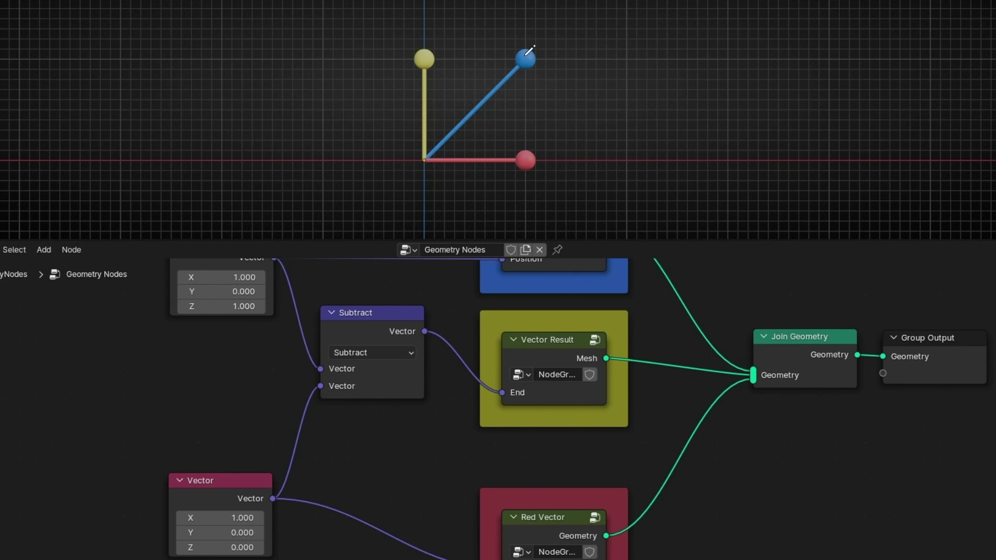
Draw freehand annotation strokes around the blue and red vectors to illustrate the subtraction.
{"action": "mouse_move", "coordinate": [528, 35]}
{"action": "left_mouse_down"}
{"action": "mouse_move", "coordinate": [411, 33]}
{"action": "mouse_move", "coordinate": [481, 1]}
{"action": "mouse_move", "coordinate": [483, 22]}
{"action": "left_mouse_up"}
{"action": "mouse_move", "coordinate": [444, 128]}
{"action": "left_mouse_down"}
{"action": "mouse_move", "coordinate": [454, 130]}
{"action": "mouse_move", "coordinate": [437, 123]}
{"action": "mouse_move", "coordinate": [530, 127]}
{"action": "left_mouse_up"}
{"action": "mouse_move", "coordinate": [527, 196]}
{"action": "left_mouse_down"}
{"action": "mouse_move", "coordinate": [501, 221]}
{"action": "mouse_move", "coordinate": [524, 206]}
{"action": "mouse_move", "coordinate": [510, 200]}
{"action": "left_mouse_up"}
Disconnect the blue vector from the Subtract node and connect the red vector to its first input instead of the second.
{"action": "right_click_drag", "start_coordinate": [305, 338], "coordinate": [280, 401], "text": "ctrl"}
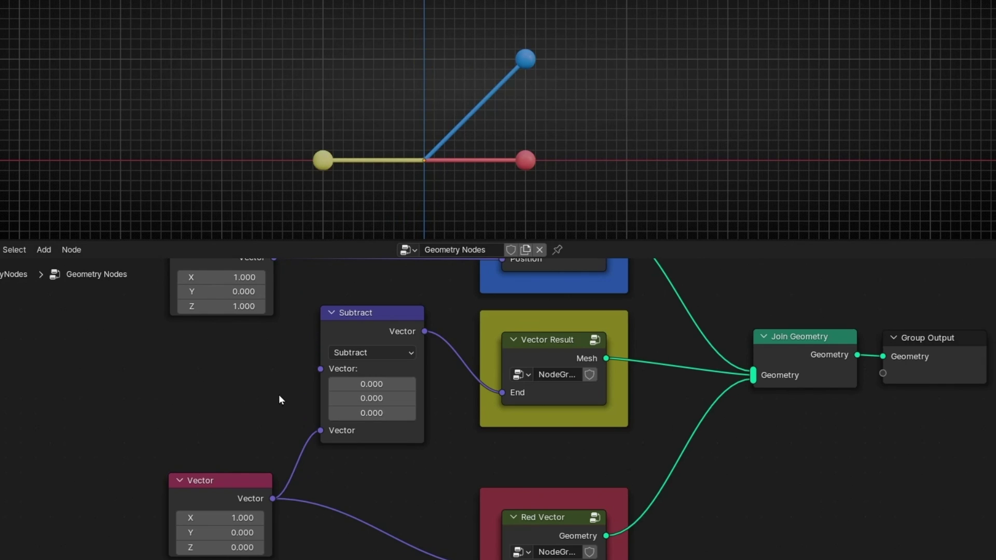
{"action": "left_click_drag", "start_coordinate": [273, 499], "coordinate": [329, 374]}
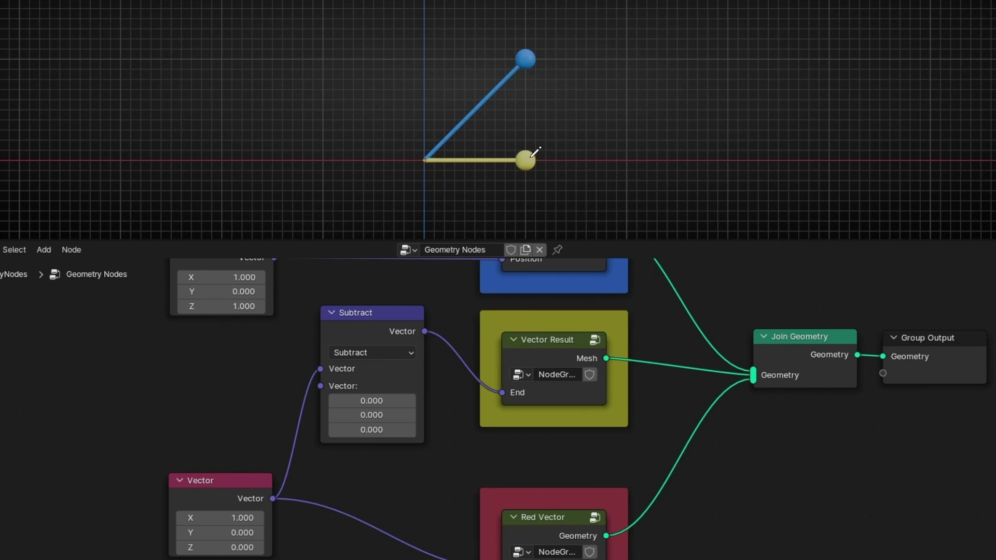
{"action": "scroll", "coordinate": [535, 154], "scroll_direction": "down", "scroll_amount": 1}
{"action": "middle_click_drag", "start_coordinate": [538, 160], "coordinate": [541, 111], "text": "shift"}
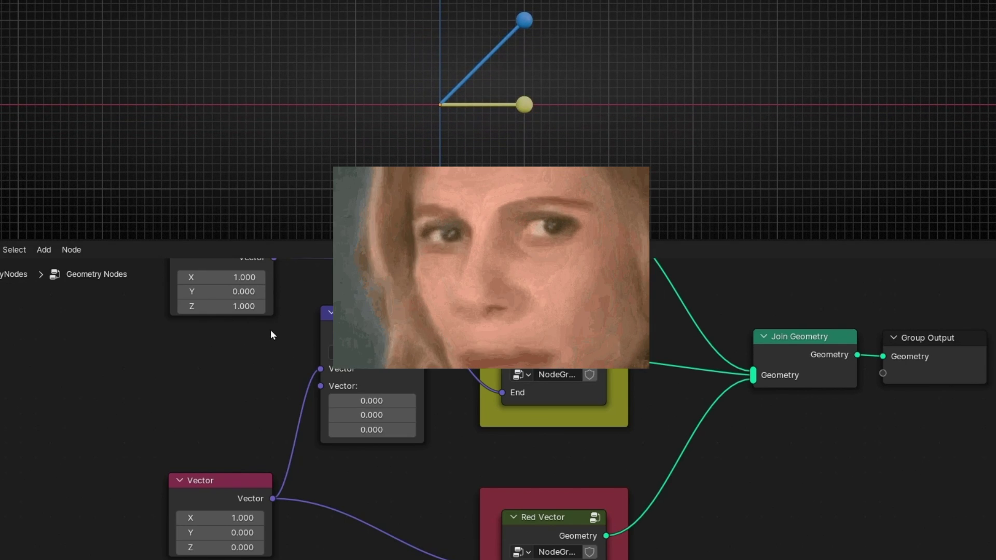
{"action": "scroll", "coordinate": [283, 297], "scroll_direction": "down", "scroll_amount": 1}
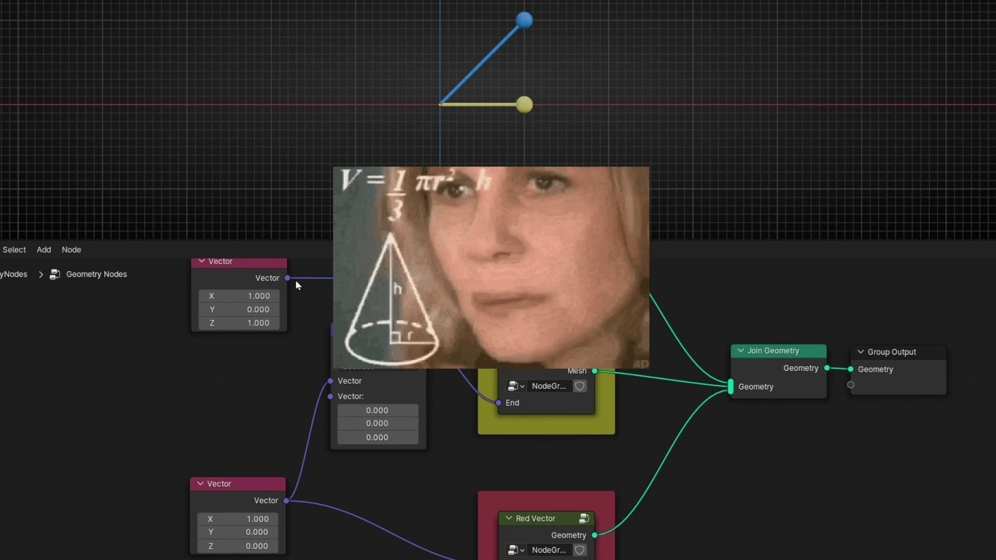
Connect the blue vector to the Subtract node's second input, and sketch annotation arrows labelled 1Z and 1X beside the blue vector.
{"action": "left_click_drag", "start_coordinate": [287, 279], "coordinate": [318, 395]}
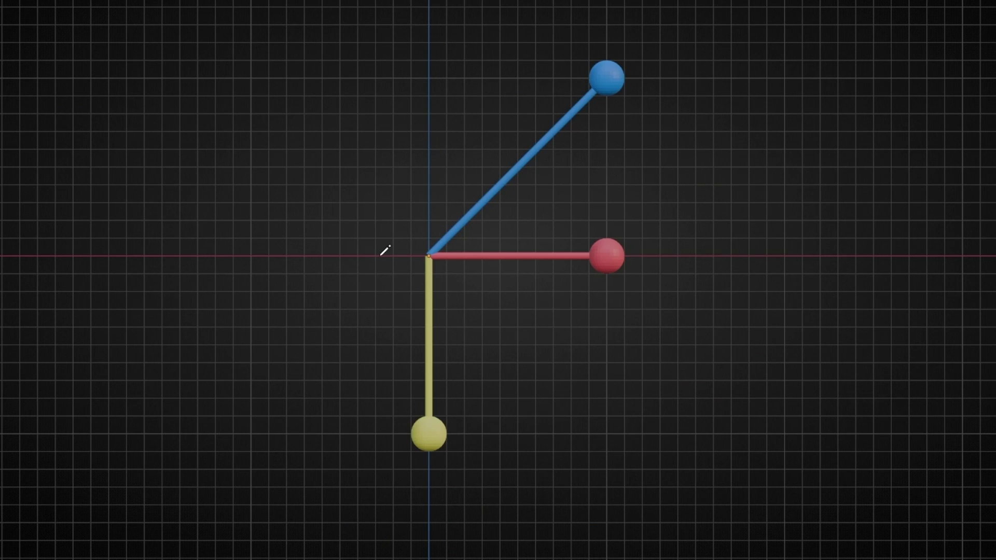
{"action": "left_click_drag", "start_coordinate": [382, 254], "coordinate": [392, 63]}
{"action": "mouse_move", "coordinate": [357, 108]}
{"action": "left_mouse_down"}
{"action": "mouse_move", "coordinate": [390, 61]}
{"action": "mouse_move", "coordinate": [401, 118]}
{"action": "left_mouse_up"}
{"action": "mouse_move", "coordinate": [207, 153]}
{"action": "left_mouse_down"}
{"action": "mouse_move", "coordinate": [236, 130]}
{"action": "mouse_move", "coordinate": [237, 167]}
{"action": "left_mouse_up"}
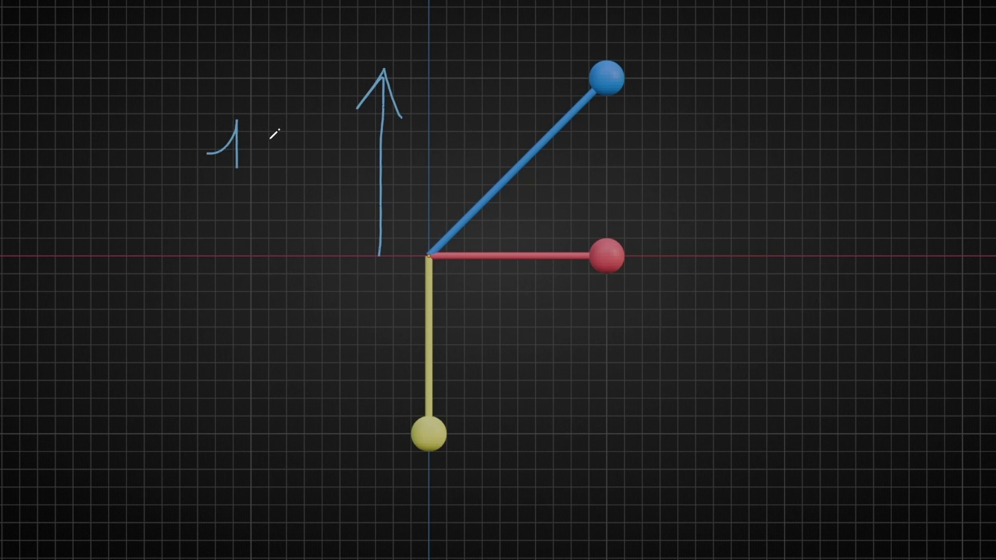
{"action": "left_click_drag", "start_coordinate": [272, 125], "coordinate": [299, 163]}
{"action": "left_click_drag", "start_coordinate": [429, 79], "coordinate": [557, 79]}
{"action": "mouse_move", "coordinate": [531, 66]}
{"action": "left_mouse_down"}
{"action": "mouse_move", "coordinate": [570, 78]}
{"action": "mouse_move", "coordinate": [524, 106]}
{"action": "left_mouse_up"}
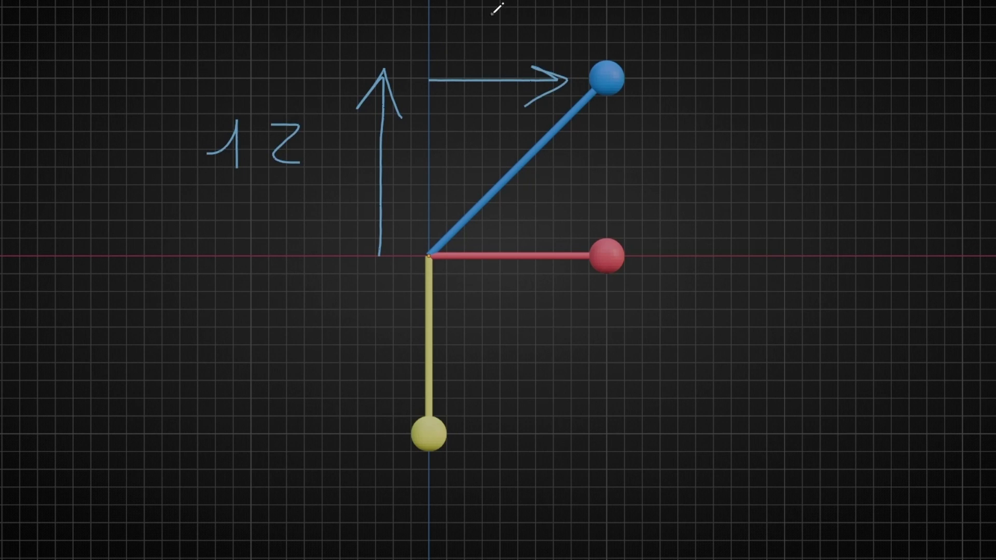
{"action": "mouse_move", "coordinate": [492, 15]}
{"action": "left_mouse_down"}
{"action": "mouse_move", "coordinate": [466, 40]}
{"action": "mouse_move", "coordinate": [496, 51]}
{"action": "left_mouse_up"}
{"action": "left_click_drag", "start_coordinate": [409, 32], "coordinate": [442, 43]}
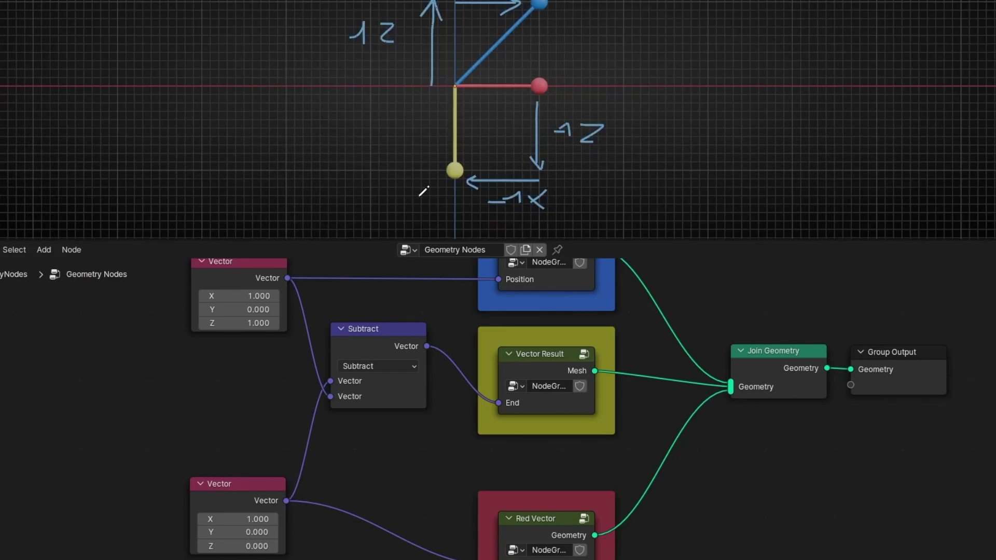
Disconnect the red and blue vectors from the Subtract node, and reconnect only the blue vector to its second input.
{"action": "right_click_drag", "start_coordinate": [318, 301], "coordinate": [293, 369], "text": "ctrl"}
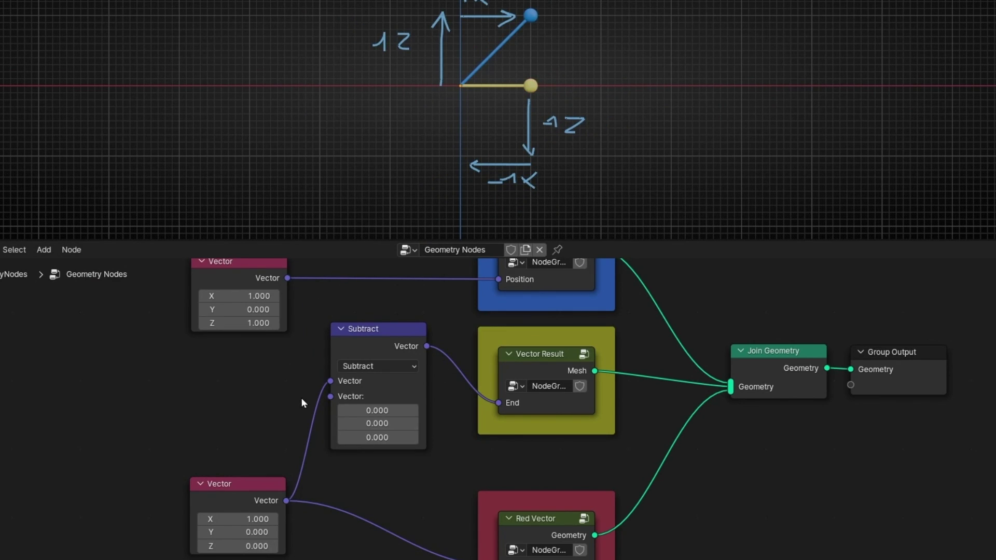
{"action": "left_click_drag", "start_coordinate": [288, 279], "coordinate": [329, 396]}
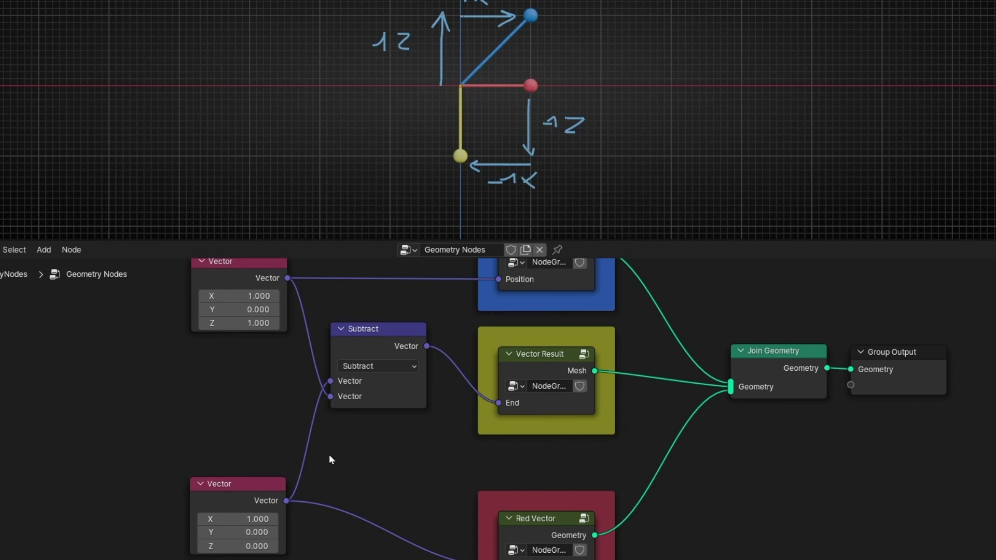
{"action": "right_click_drag", "start_coordinate": [330, 456], "coordinate": [276, 447], "text": "ctrl"}
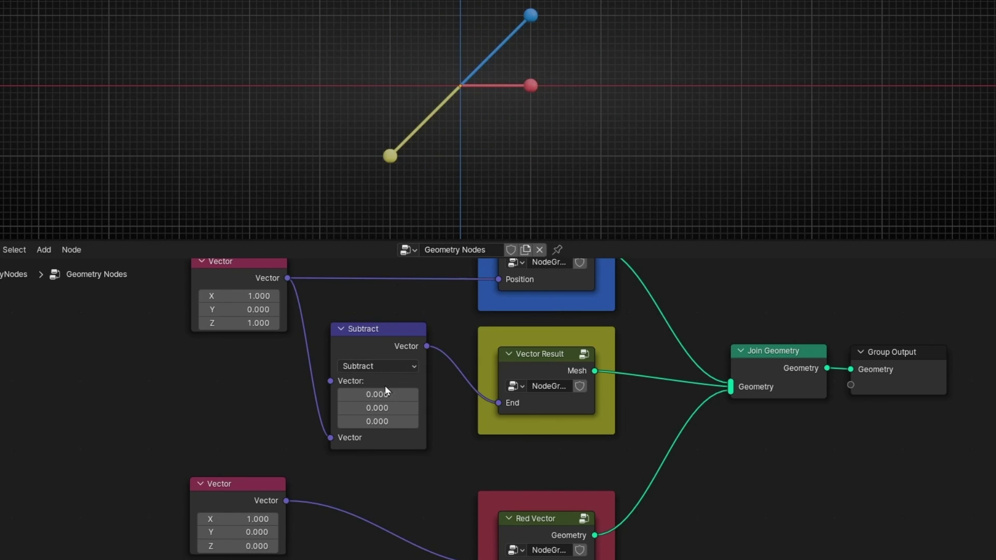
{"action": "right_click_drag", "start_coordinate": [322, 347], "coordinate": [293, 363], "text": "ctrl"}
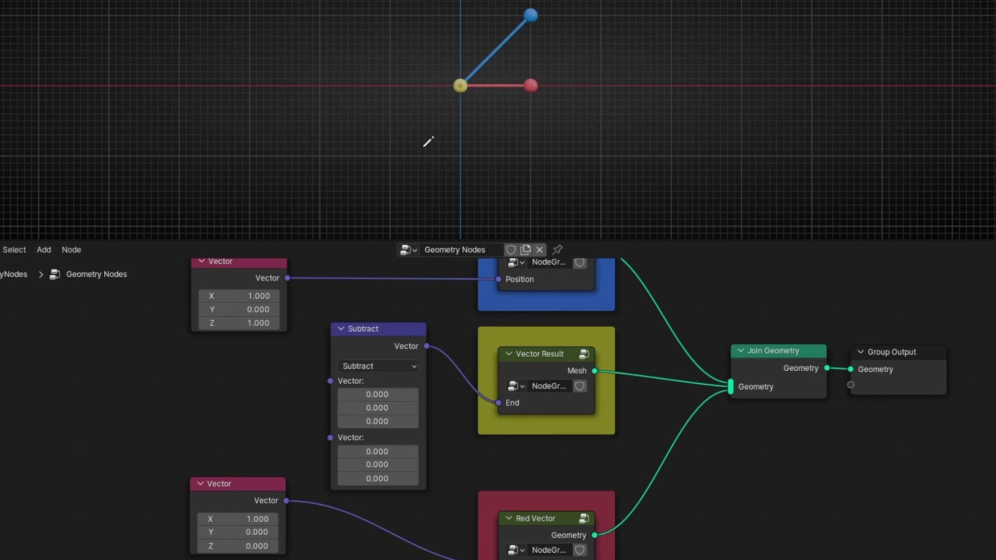
{"action": "left_click_drag", "start_coordinate": [287, 278], "coordinate": [330, 437]}
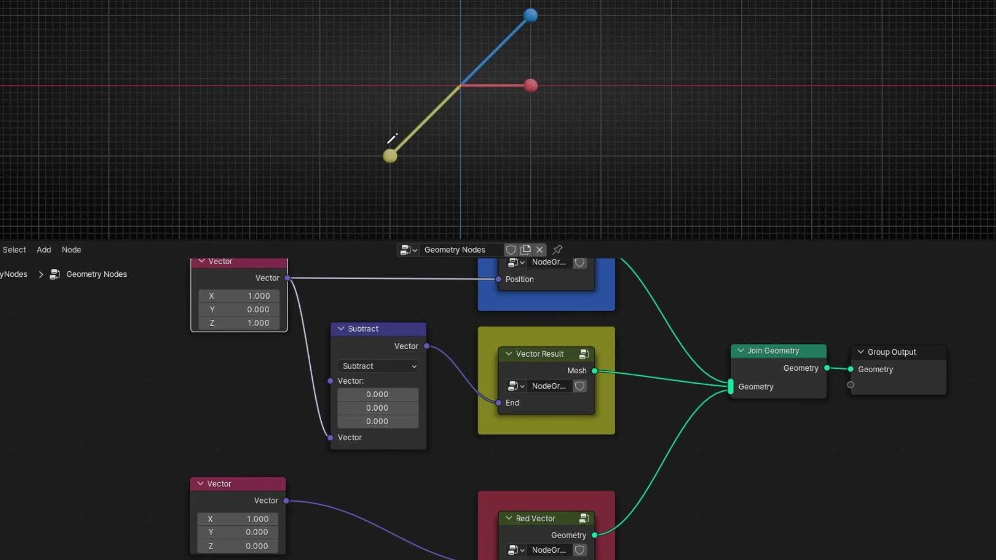
{"action": "mouse_move", "coordinate": [523, 70]}
{"action": "left_mouse_down"}
{"action": "mouse_move", "coordinate": [479, 102]}
{"action": "mouse_move", "coordinate": [518, 95]}
{"action": "left_mouse_up"}
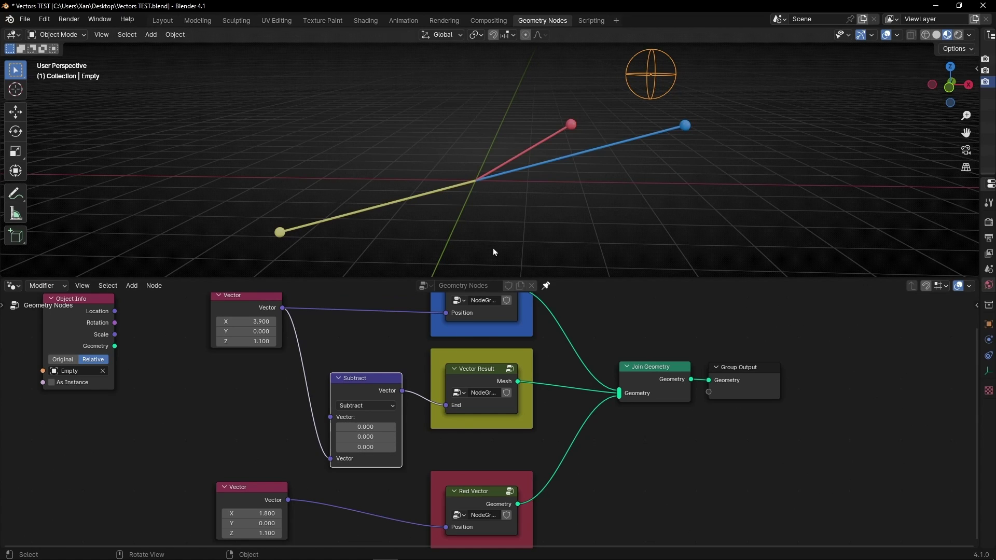
Disconnect the Red Vector group from Join Geometry and delete the Vector node that supplies the blue vector.
{"action": "right_click_drag", "start_coordinate": [562, 426], "coordinate": [594, 481], "text": "ctrl"}
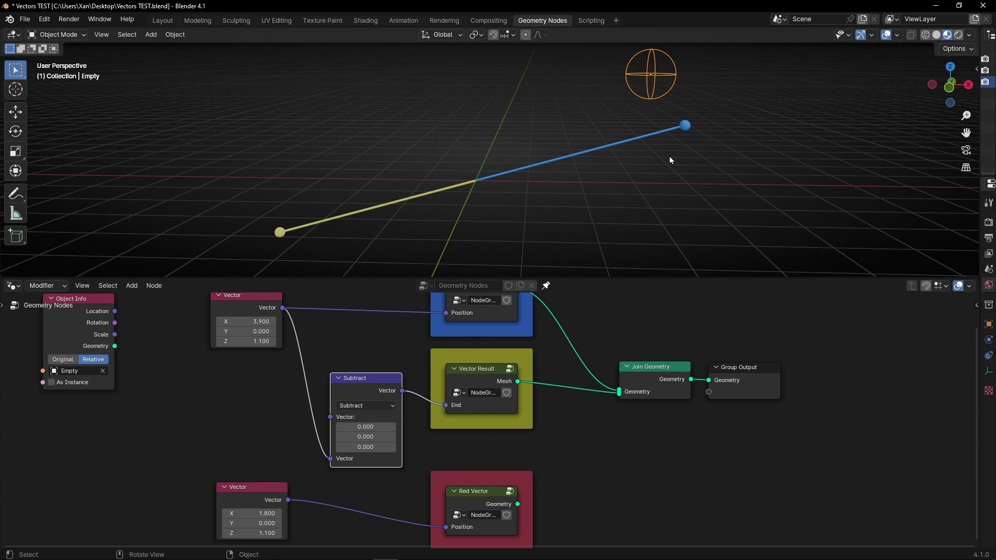
{"action": "mouse_move", "coordinate": [249, 331]}
{"action": "left_mouse_down"}
{"action": "mouse_move", "coordinate": [217, 331]}
{"action": "mouse_move", "coordinate": [256, 331]}
{"action": "left_mouse_up"}
{"action": "left_click", "coordinate": [238, 305]}
{"action": "key", "text": "x"}
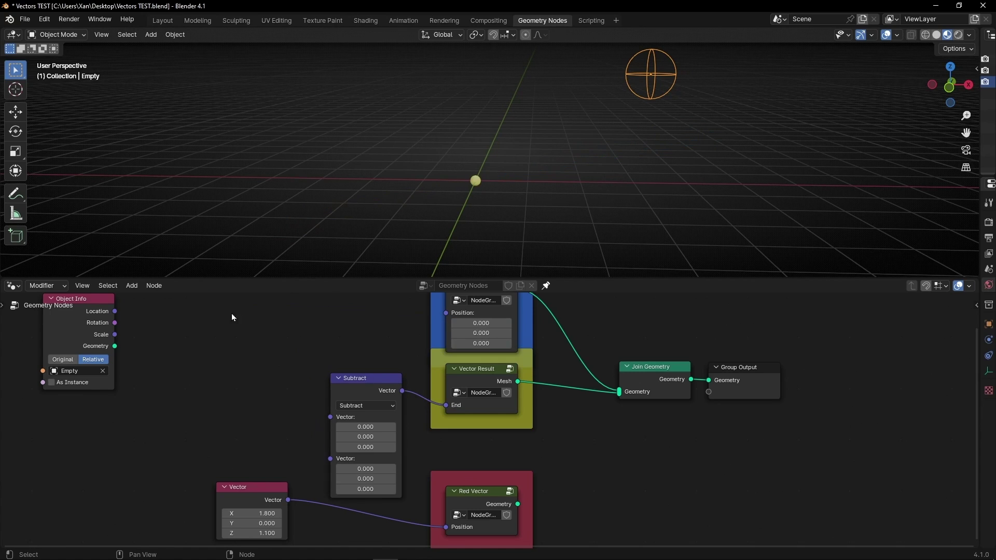
Connect the Empty's Object Info Location to the blue vector's Position and to the Subtract node's second input.
{"action": "left_click_drag", "start_coordinate": [79, 322], "coordinate": [445, 312]}
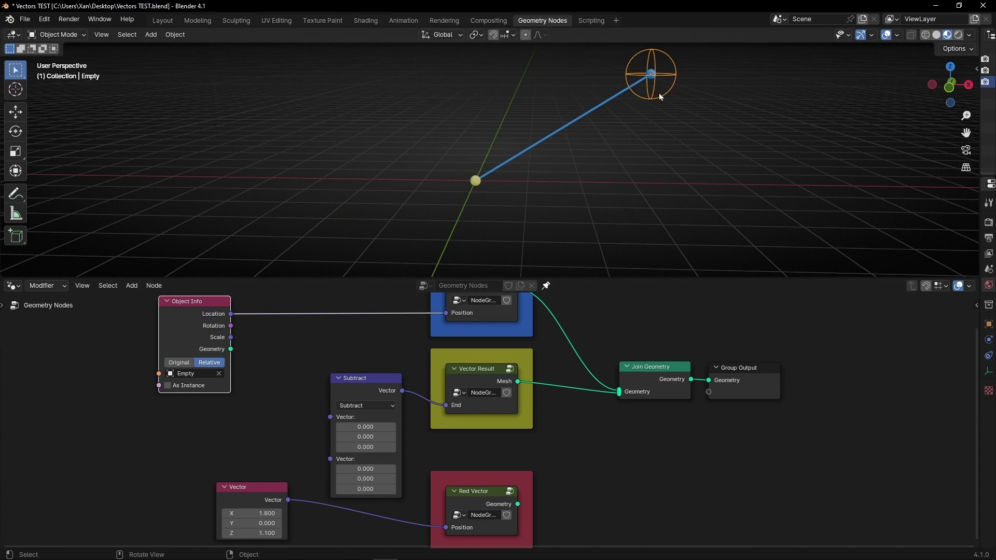
{"action": "mouse_move", "coordinate": [664, 79]}
{"action": "left_mouse_down"}
{"action": "mouse_move", "coordinate": [550, 219]}
{"action": "mouse_move", "coordinate": [474, 230]}
{"action": "mouse_move", "coordinate": [590, 157]}
{"action": "left_mouse_up"}
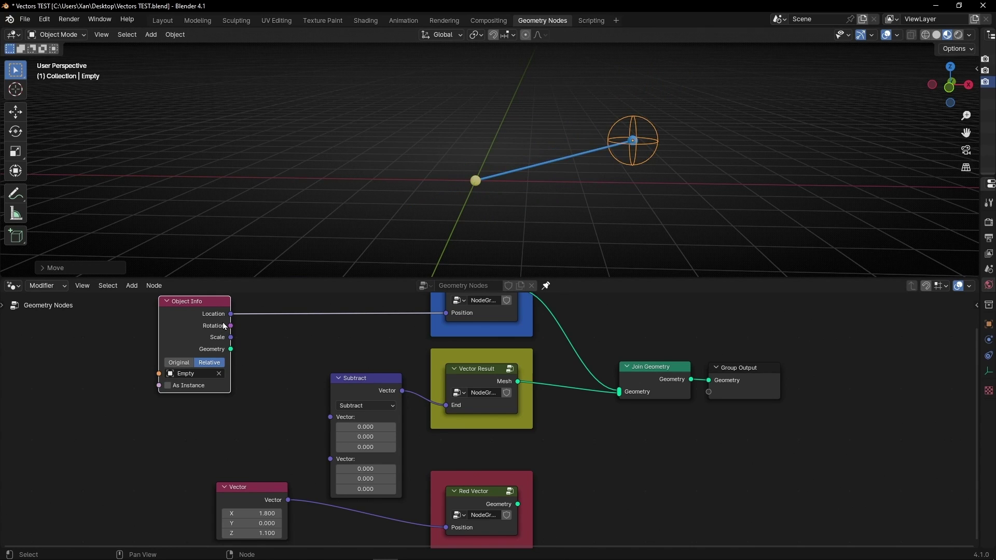
{"action": "left_click_drag", "start_coordinate": [231, 314], "coordinate": [331, 459]}
Move the Empty around the origin in a maximized viewport to demonstrate the inverted yellow vector.
{"action": "left_click_drag", "start_coordinate": [637, 148], "coordinate": [297, 199]}
{"action": "key", "text": "ctrl+space"}
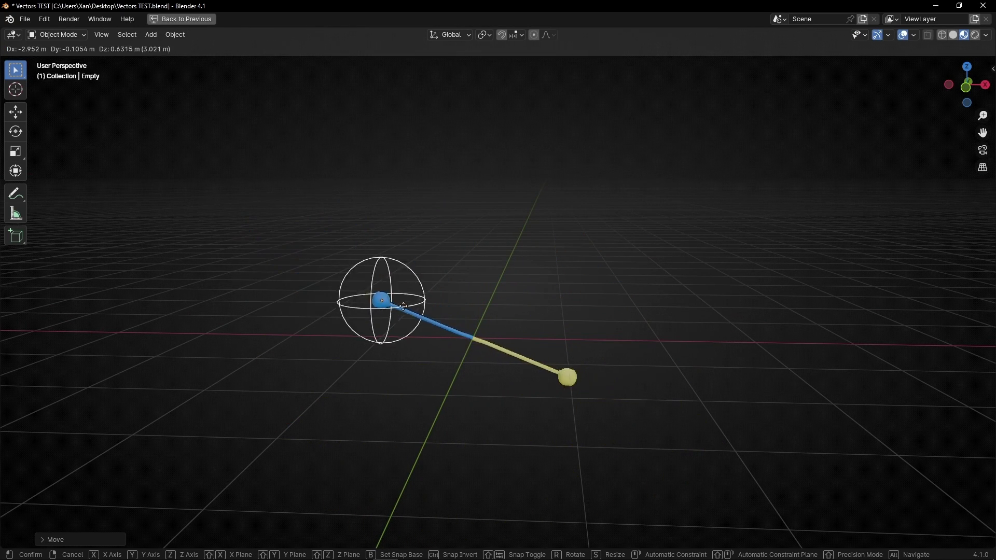
{"action": "left_click_drag", "start_coordinate": [404, 307], "coordinate": [374, 361]}
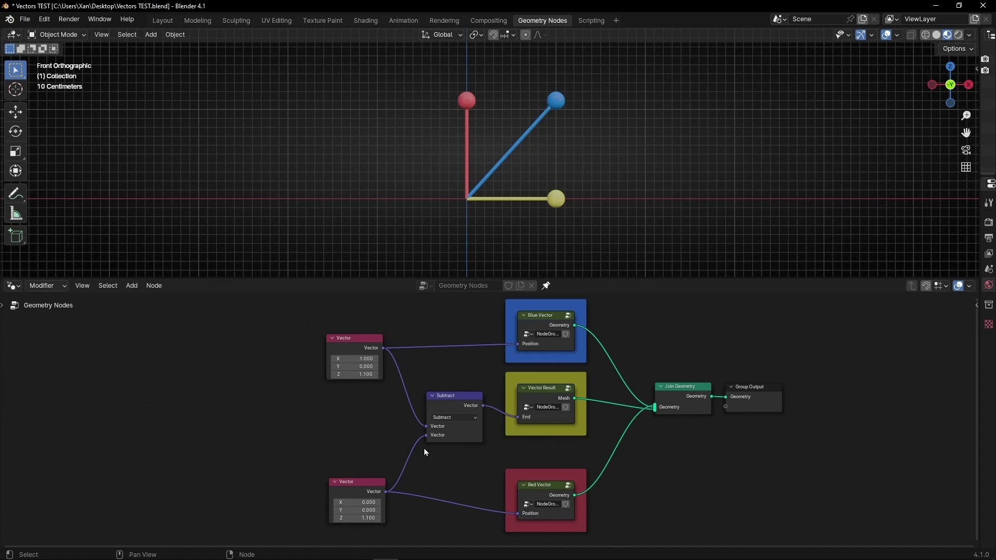
Change the operation of the Subtract node feeding Vector Result to Multiply.
{"action": "scroll", "coordinate": [470, 459], "scroll_direction": "up", "scroll_amount": 3}
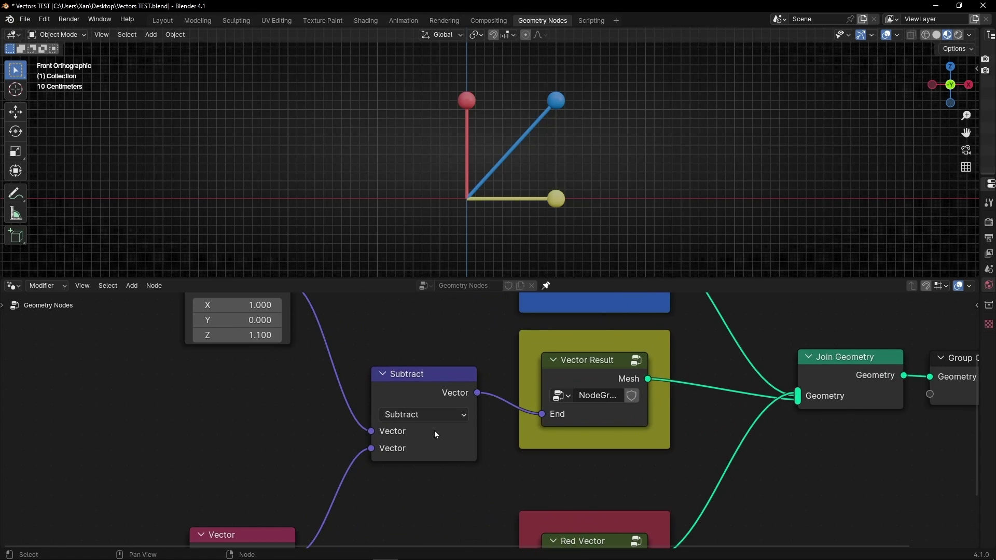
{"action": "left_click", "coordinate": [434, 417]}
{"action": "left_click", "coordinate": [434, 204]}
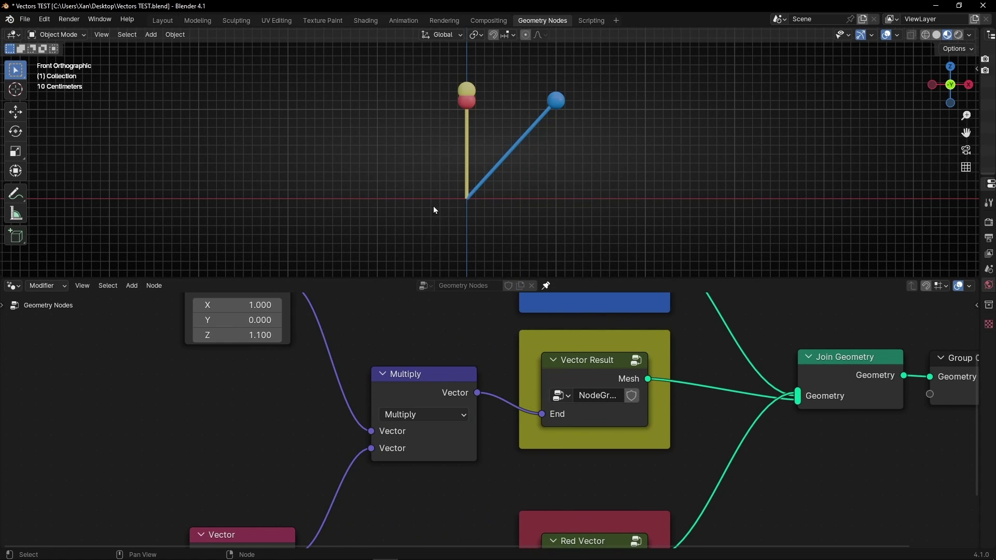
Increase the X component of the blue vector and set the red vector's X component to 1.9.
{"action": "middle_click_drag", "start_coordinate": [317, 391], "coordinate": [346, 426]}
{"action": "left_click_drag", "start_coordinate": [306, 340], "coordinate": [358, 341]}
{"action": "scroll", "coordinate": [322, 422], "scroll_direction": "down", "scroll_amount": 2}
{"action": "middle_click_drag", "start_coordinate": [322, 422], "coordinate": [325, 359]}
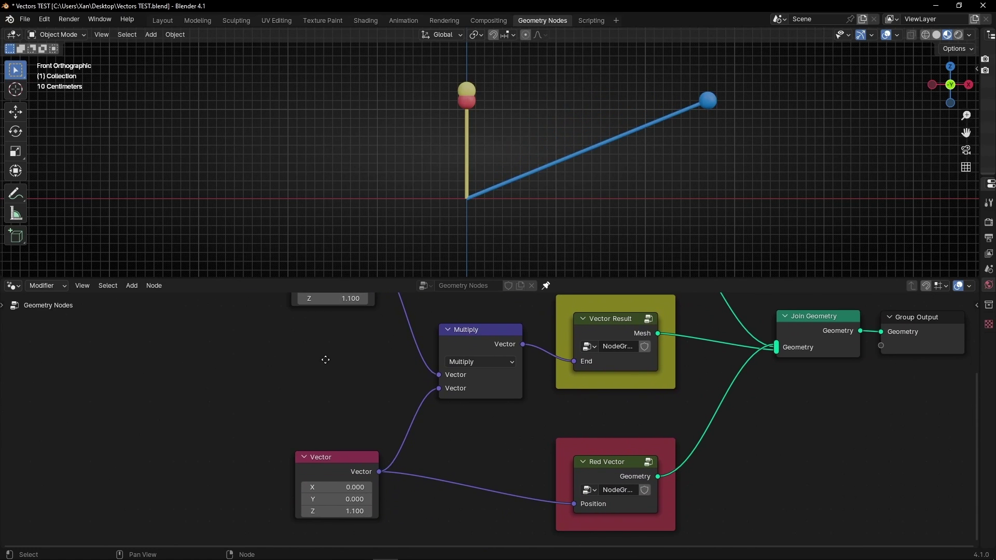
{"action": "mouse_move", "coordinate": [327, 487]}
{"action": "left_mouse_down"}
{"action": "mouse_move", "coordinate": [339, 488]}
{"action": "mouse_move", "coordinate": [317, 488]}
{"action": "mouse_move", "coordinate": [345, 487]}
{"action": "mouse_move", "coordinate": [332, 487]}
{"action": "left_mouse_up"}
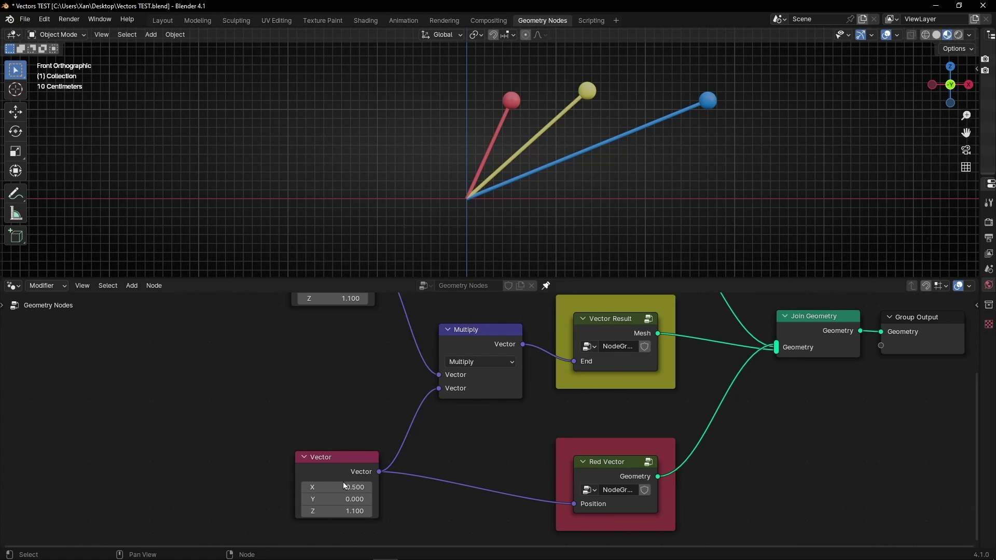
{"action": "left_click_drag", "start_coordinate": [344, 486], "coordinate": [381, 486]}
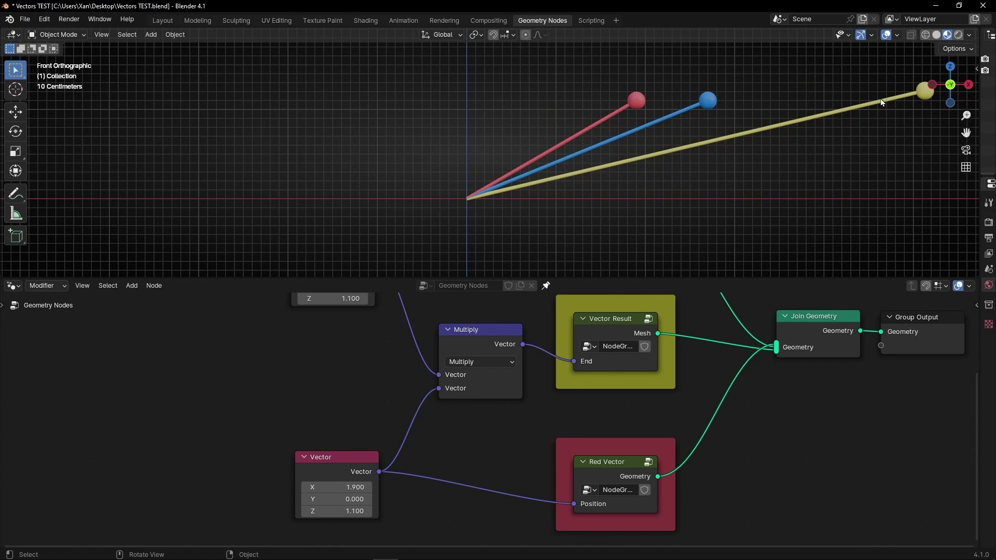
{"action": "middle_click_drag", "start_coordinate": [766, 142], "coordinate": [536, 166]}
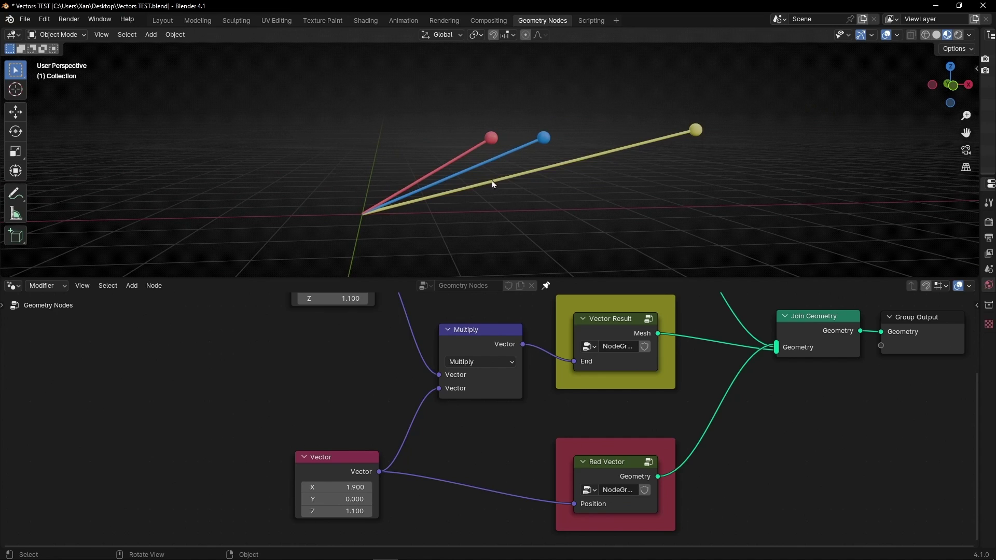
Set the blue vector to X 3.0 and Z 2.2, and the red vector's X component to -2.6.
{"action": "scroll", "coordinate": [406, 349], "scroll_direction": "down", "scroll_amount": 2}
{"action": "middle_click_drag", "start_coordinate": [392, 346], "coordinate": [403, 388]}
{"action": "left_click_drag", "start_coordinate": [367, 328], "coordinate": [415, 348]}
{"action": "middle_click_drag", "start_coordinate": [356, 421], "coordinate": [363, 394]}
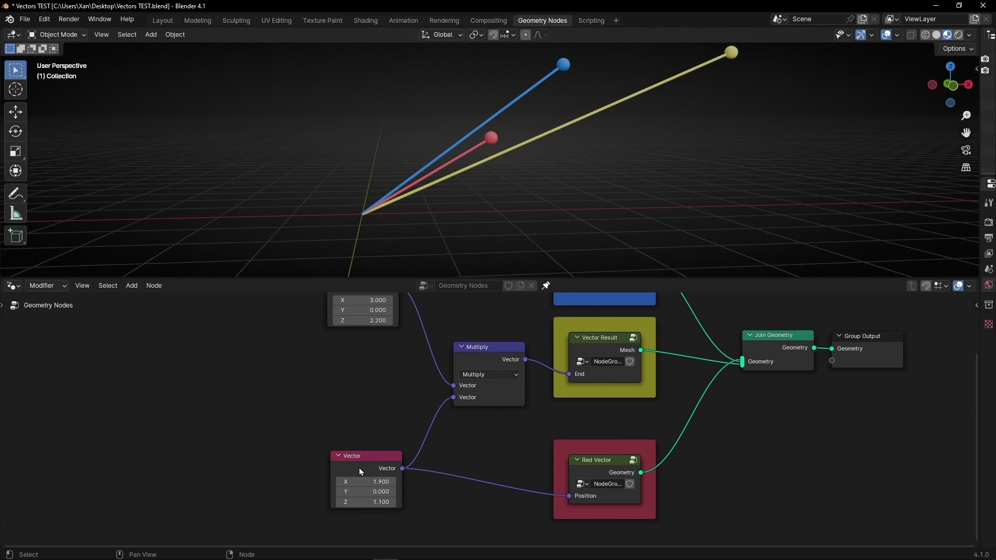
{"action": "left_click_drag", "start_coordinate": [366, 481], "coordinate": [319, 481]}
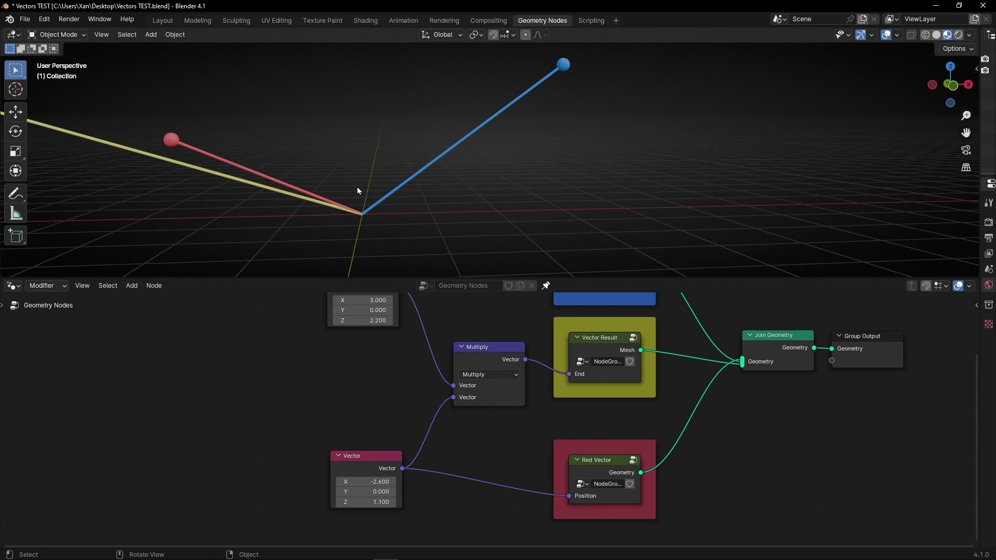
{"action": "middle_click_drag", "start_coordinate": [357, 191], "coordinate": [389, 223]}
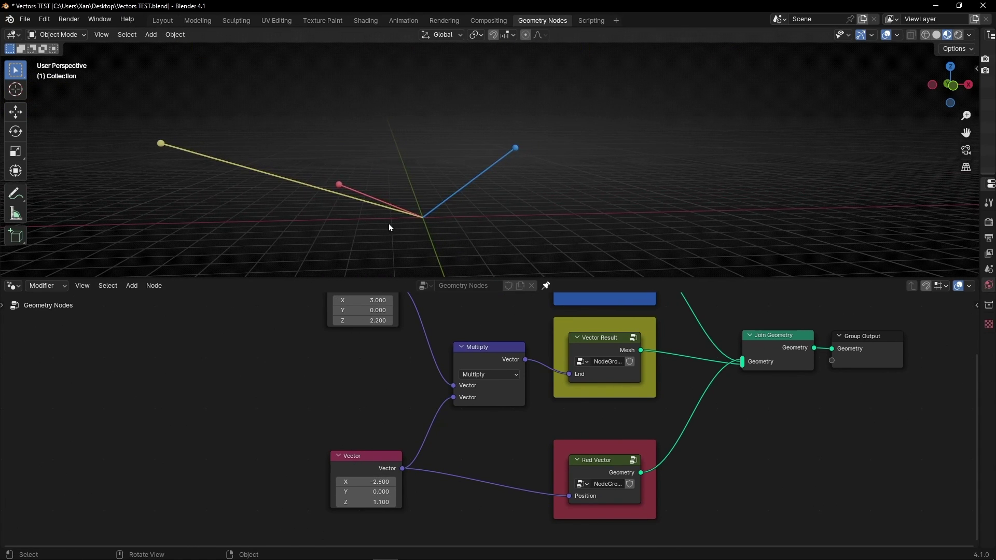
Change the operation of the Multiply node feeding Vector Result to Divide.
{"action": "scroll", "coordinate": [490, 388], "scroll_direction": "up", "scroll_amount": 1}
{"action": "left_click", "coordinate": [485, 372]}
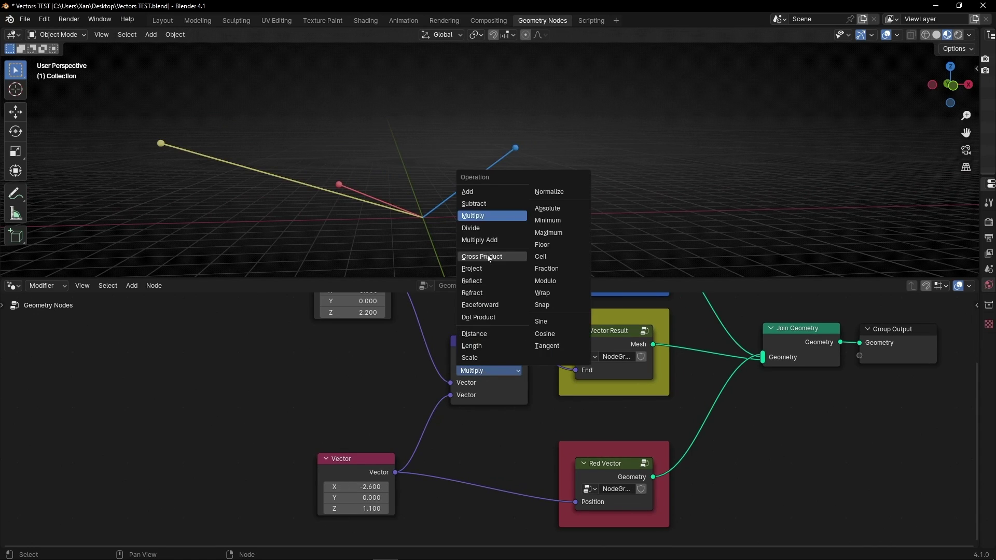
{"action": "left_click", "coordinate": [484, 228]}
{"action": "middle_click_drag", "start_coordinate": [459, 216], "coordinate": [437, 207]}
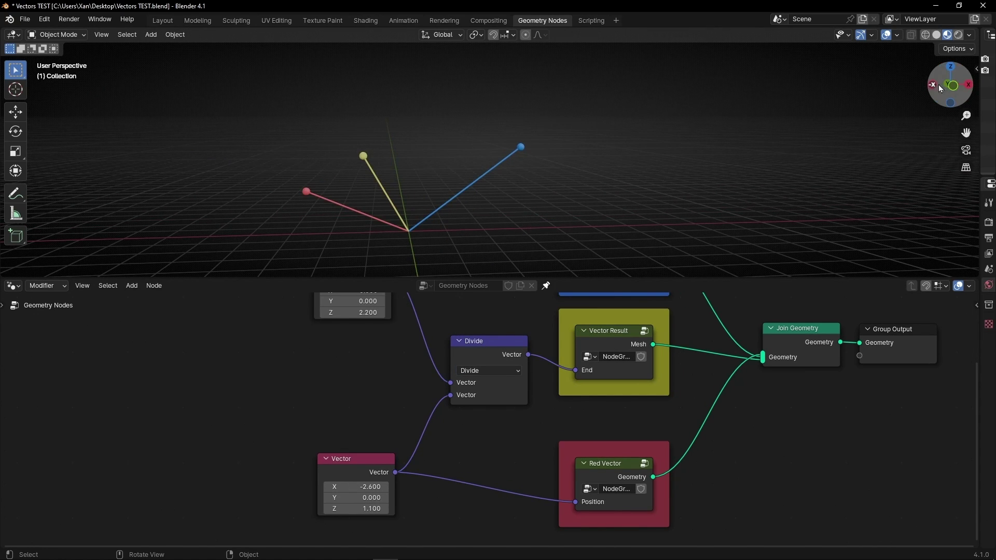
In front view, set the blue vector to X 2.1 and Z 1.4, and the red vector to X 0.5 and Z 2.1.
{"action": "left_click", "coordinate": [958, 85]}
{"action": "scroll", "coordinate": [482, 249], "scroll_direction": "up", "scroll_amount": 2}
{"action": "scroll", "coordinate": [469, 183], "scroll_direction": "up", "scroll_amount": 1}
{"action": "middle_click_drag", "start_coordinate": [352, 236], "coordinate": [482, 190], "text": "shift"}
{"action": "scroll", "coordinate": [413, 314], "scroll_direction": "down", "scroll_amount": 2}
{"action": "middle_click_drag", "start_coordinate": [383, 316], "coordinate": [386, 353]}
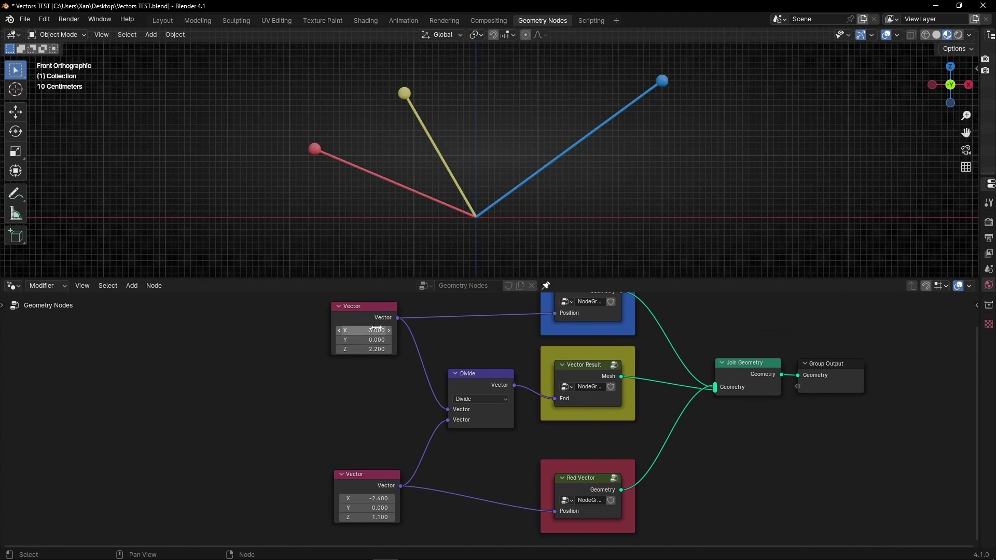
{"action": "left_click_drag", "start_coordinate": [367, 331], "coordinate": [353, 349]}
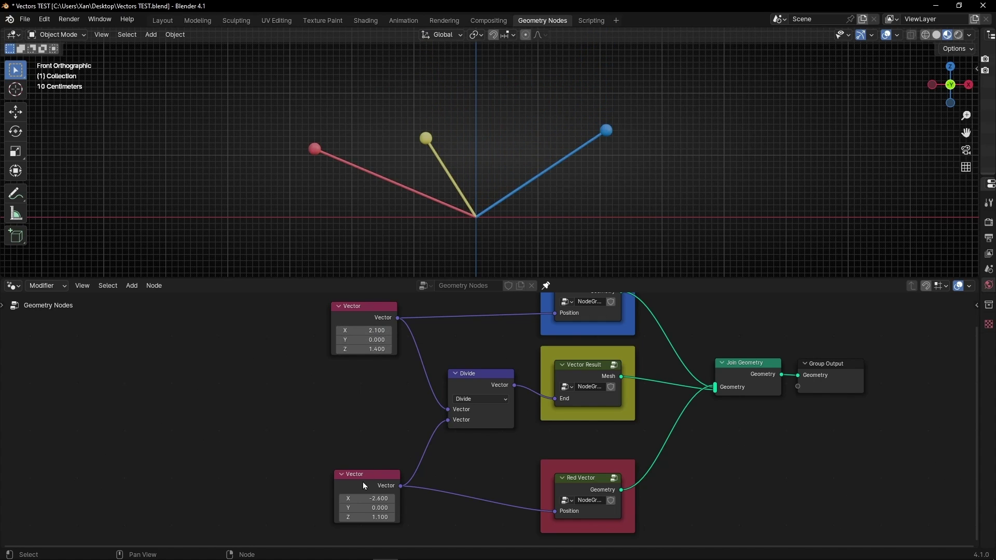
{"action": "left_click_drag", "start_coordinate": [363, 498], "coordinate": [387, 517]}
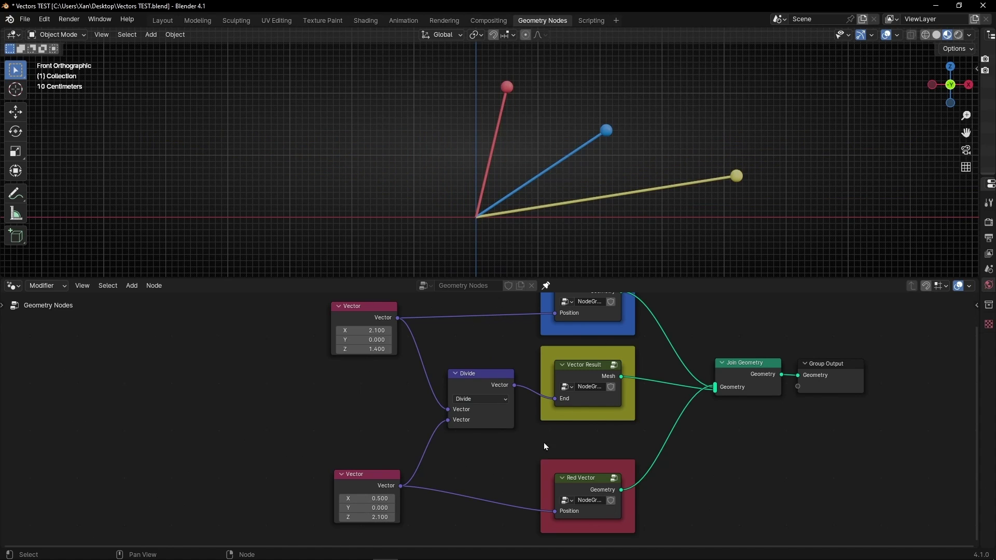
Change the operation of the Divide node feeding Vector Result to Project.
{"action": "scroll", "coordinate": [485, 416], "scroll_direction": "up", "scroll_amount": 3}
{"action": "left_click", "coordinate": [455, 437]}
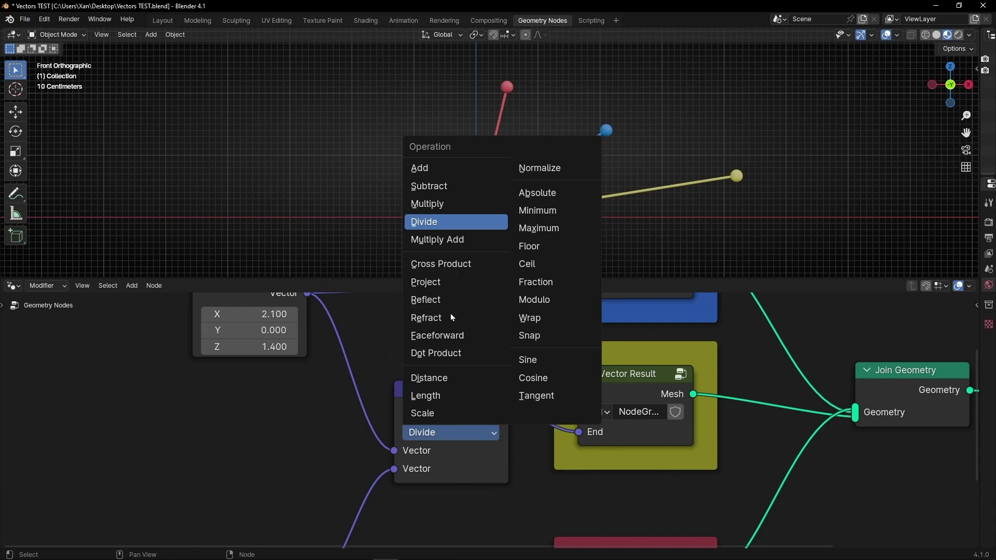
{"action": "left_click", "coordinate": [456, 280]}
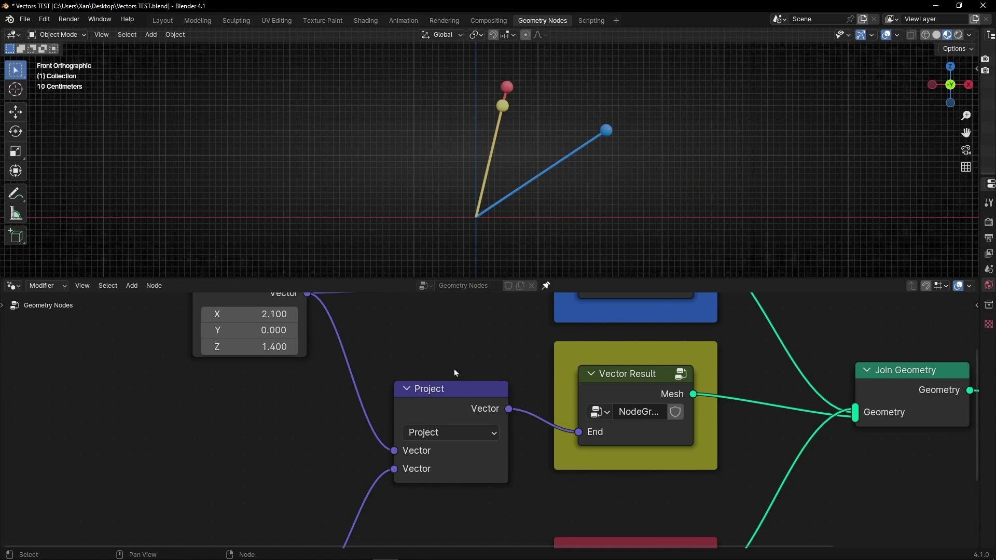
Set the blue vector's X to 0.6 and lower its Z, and set the red vector to X 1.7 and Z 0.9.
{"action": "left_click_drag", "start_coordinate": [270, 314], "coordinate": [239, 313]}
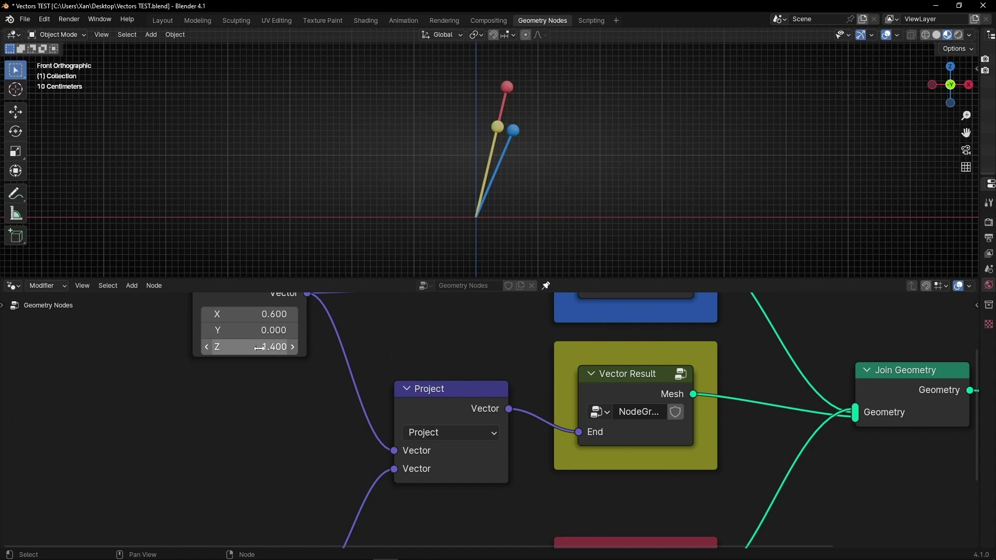
{"action": "mouse_move", "coordinate": [260, 347]}
{"action": "left_mouse_down"}
{"action": "mouse_move", "coordinate": [296, 346]}
{"action": "mouse_move", "coordinate": [250, 346]}
{"action": "left_mouse_up"}
{"action": "middle_click_drag", "start_coordinate": [293, 409], "coordinate": [310, 343]}
{"action": "scroll", "coordinate": [321, 332], "scroll_direction": "down", "scroll_amount": 1}
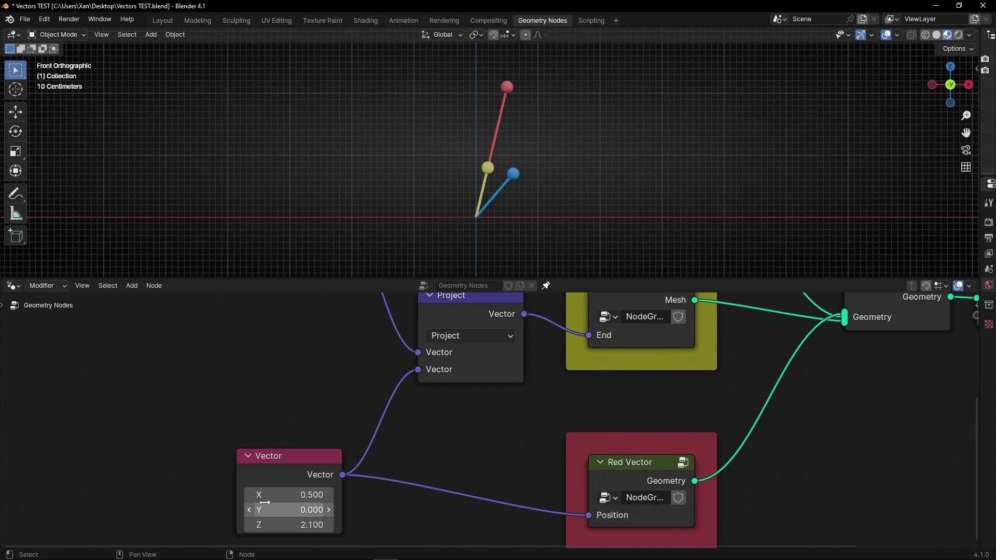
{"action": "left_click_drag", "start_coordinate": [266, 496], "coordinate": [301, 519]}
Open the choice of operations for the Project node feeding Vector Result.
{"action": "left_click", "coordinate": [485, 338]}
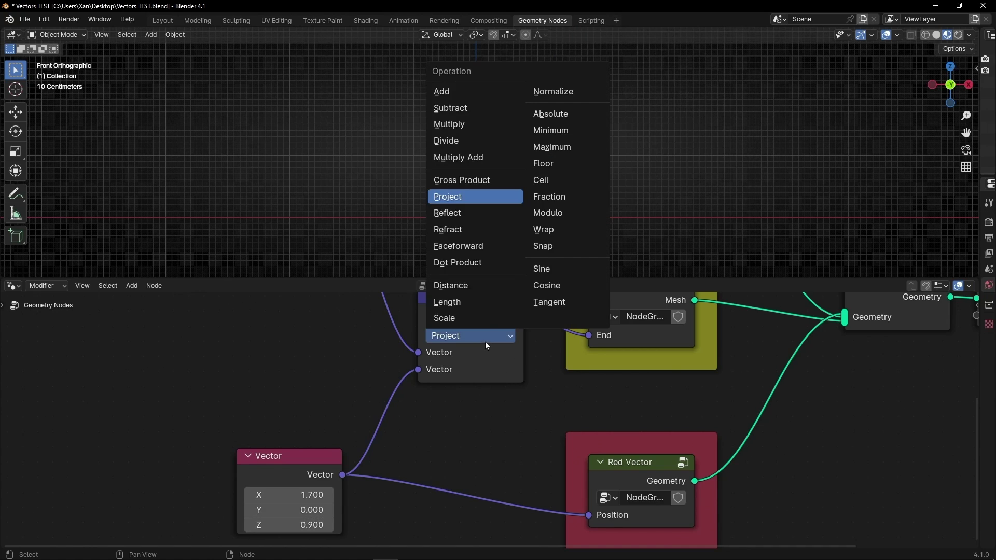